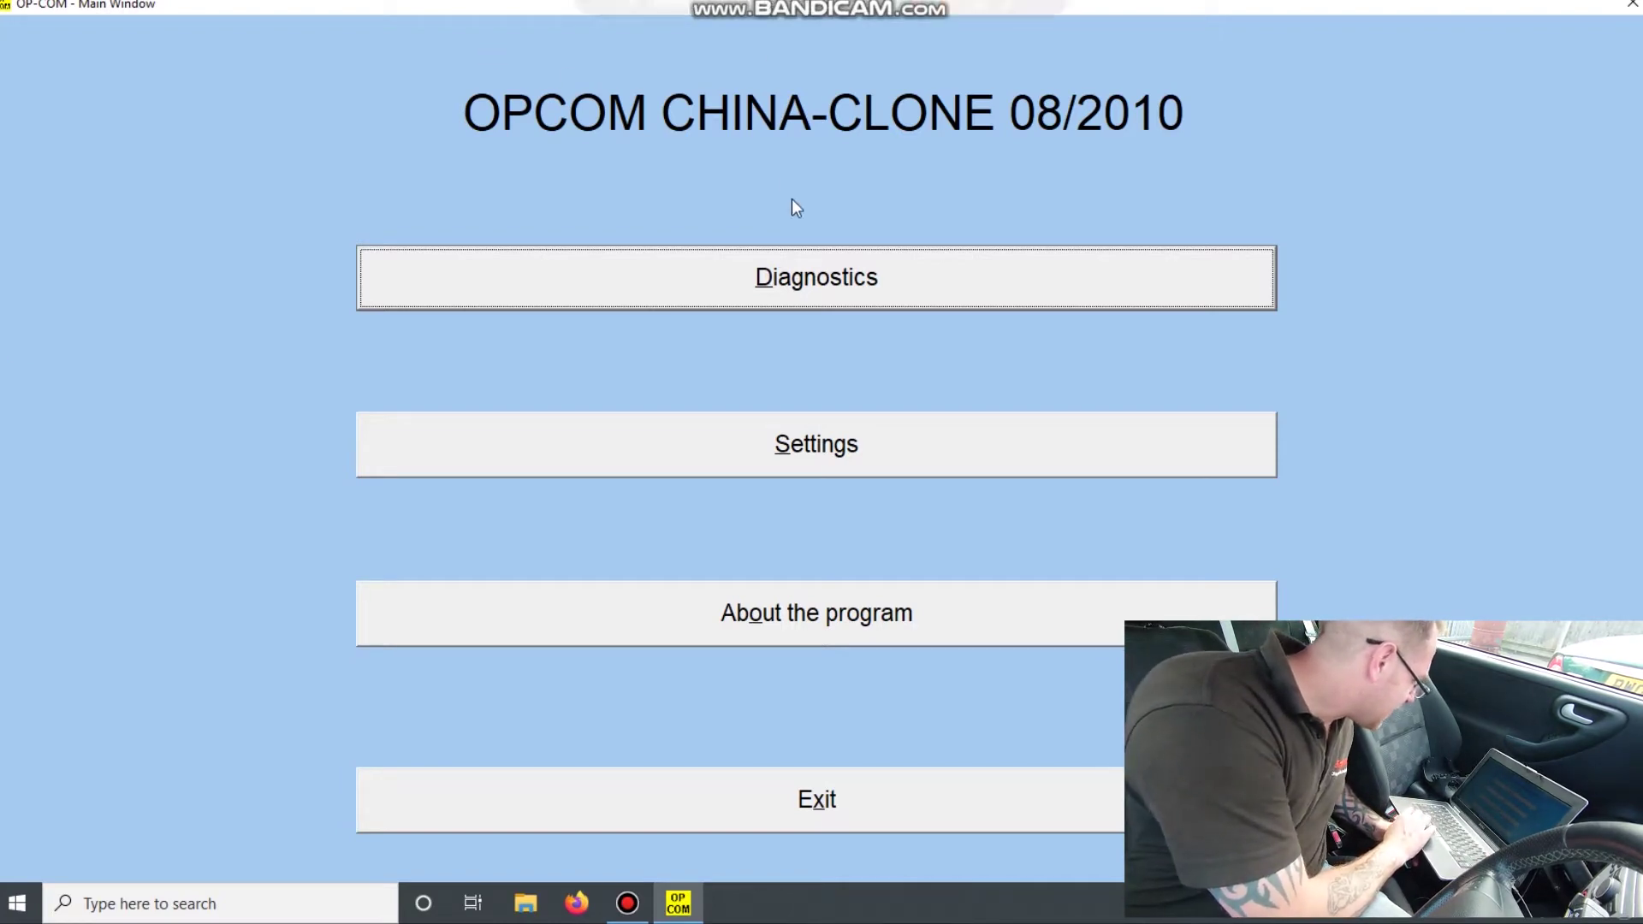
- Connect to the 2005 Corsa-C's Z 12 XEP engine ECU and read its four stored fault codes
{"action": "left_click", "coordinate": [780, 265]}
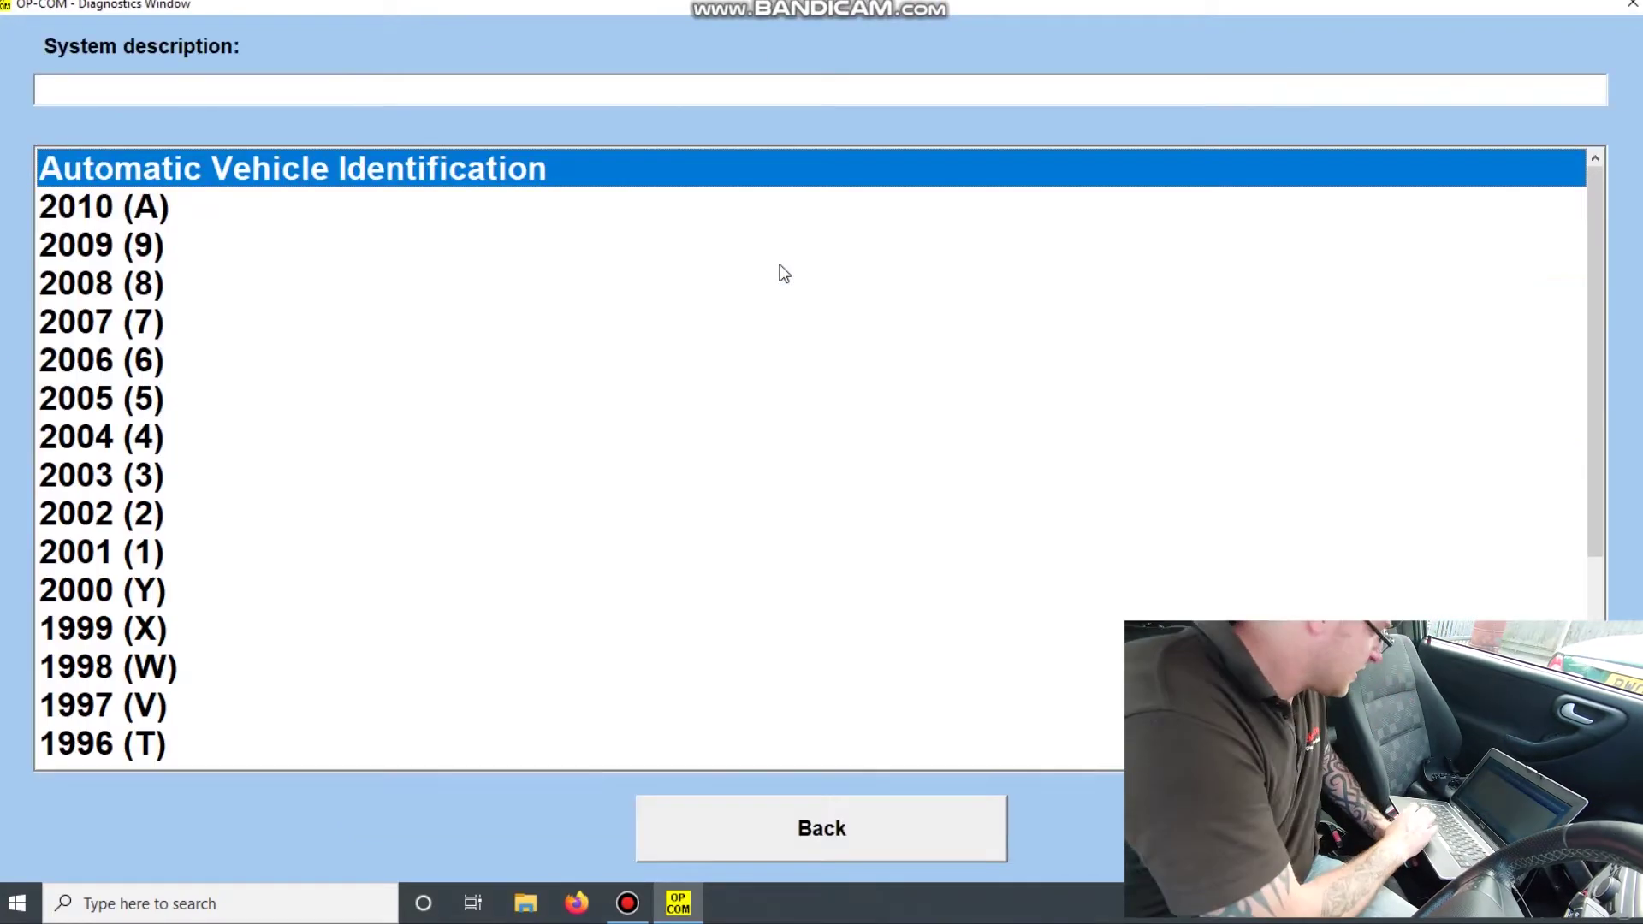
{"action": "left_click", "coordinate": [162, 394]}
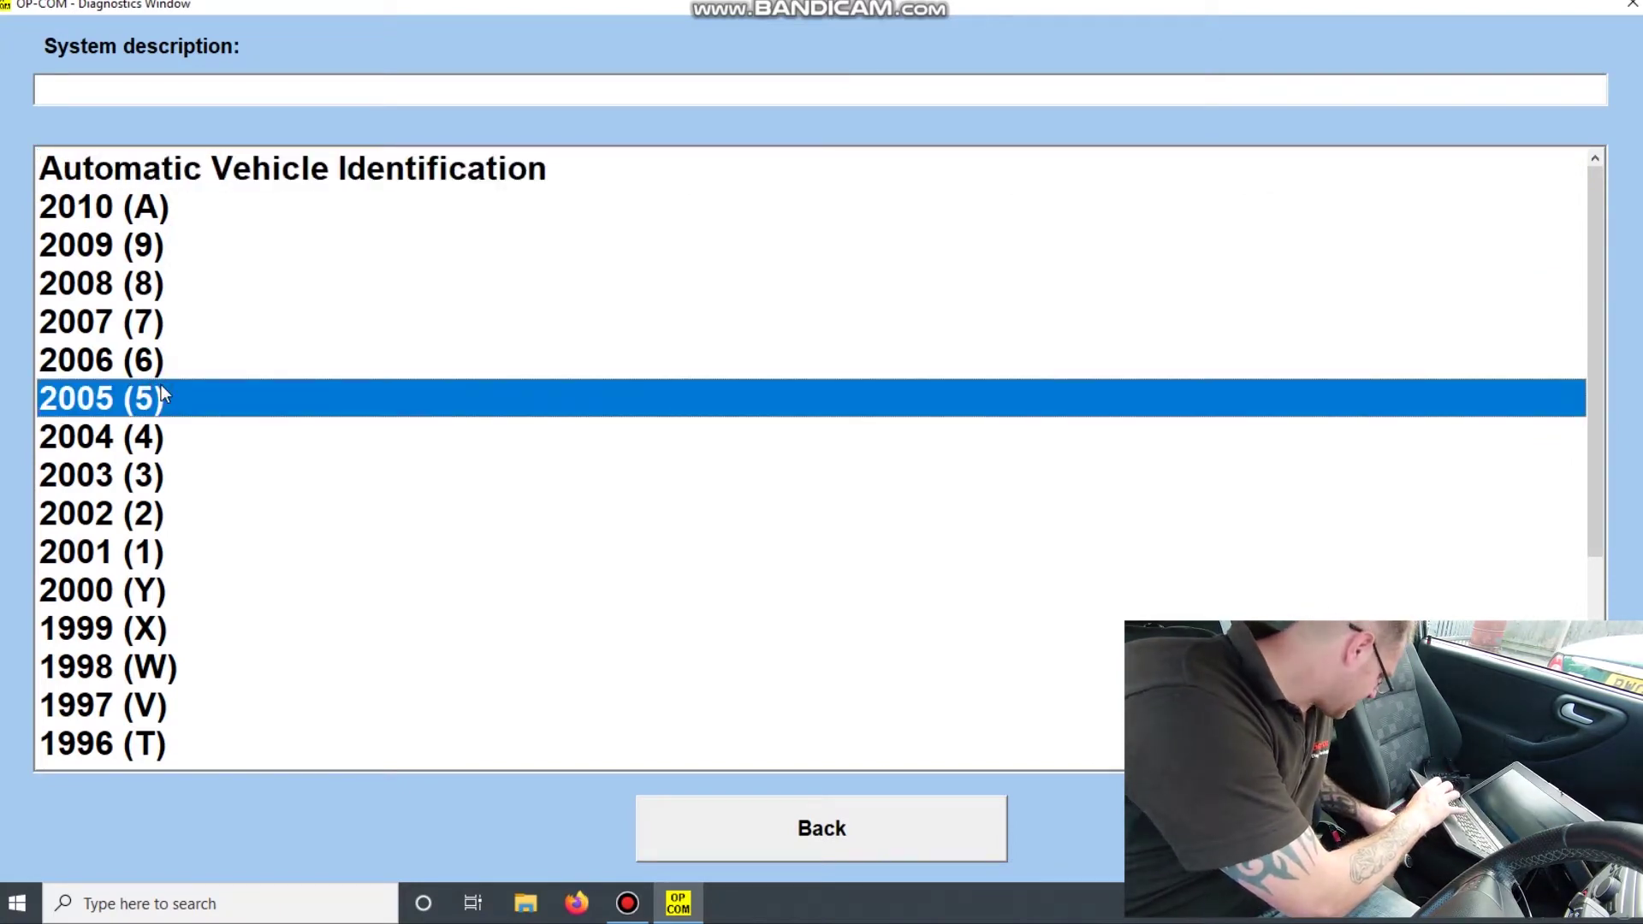
{"action": "double_click", "coordinate": [192, 396]}
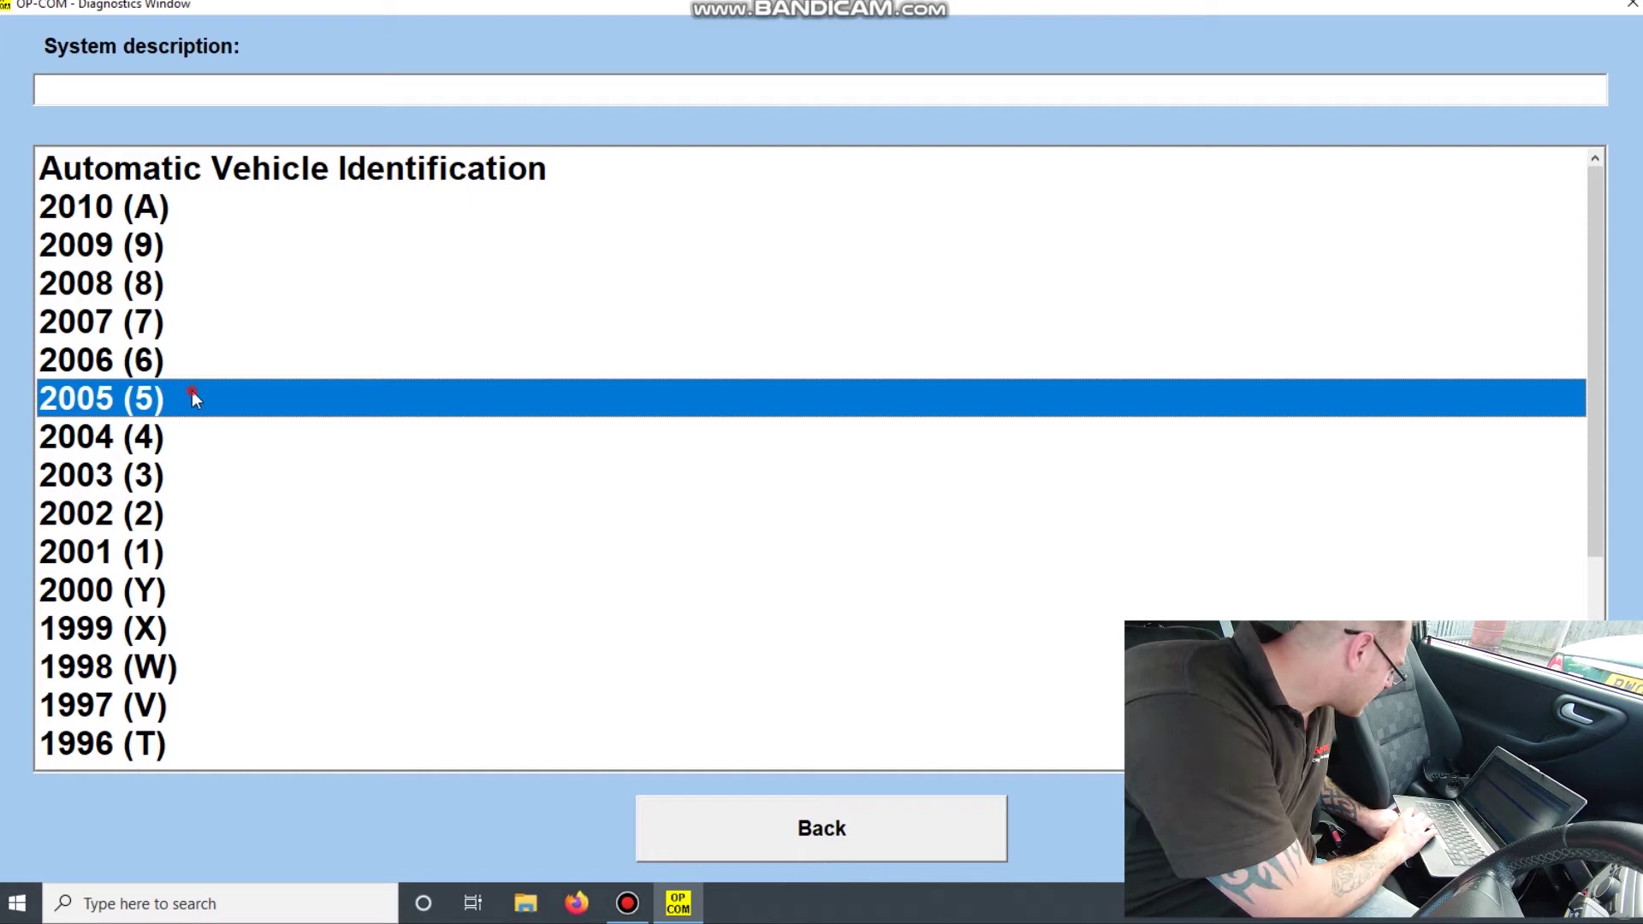
{"action": "double_click", "coordinate": [135, 214]}
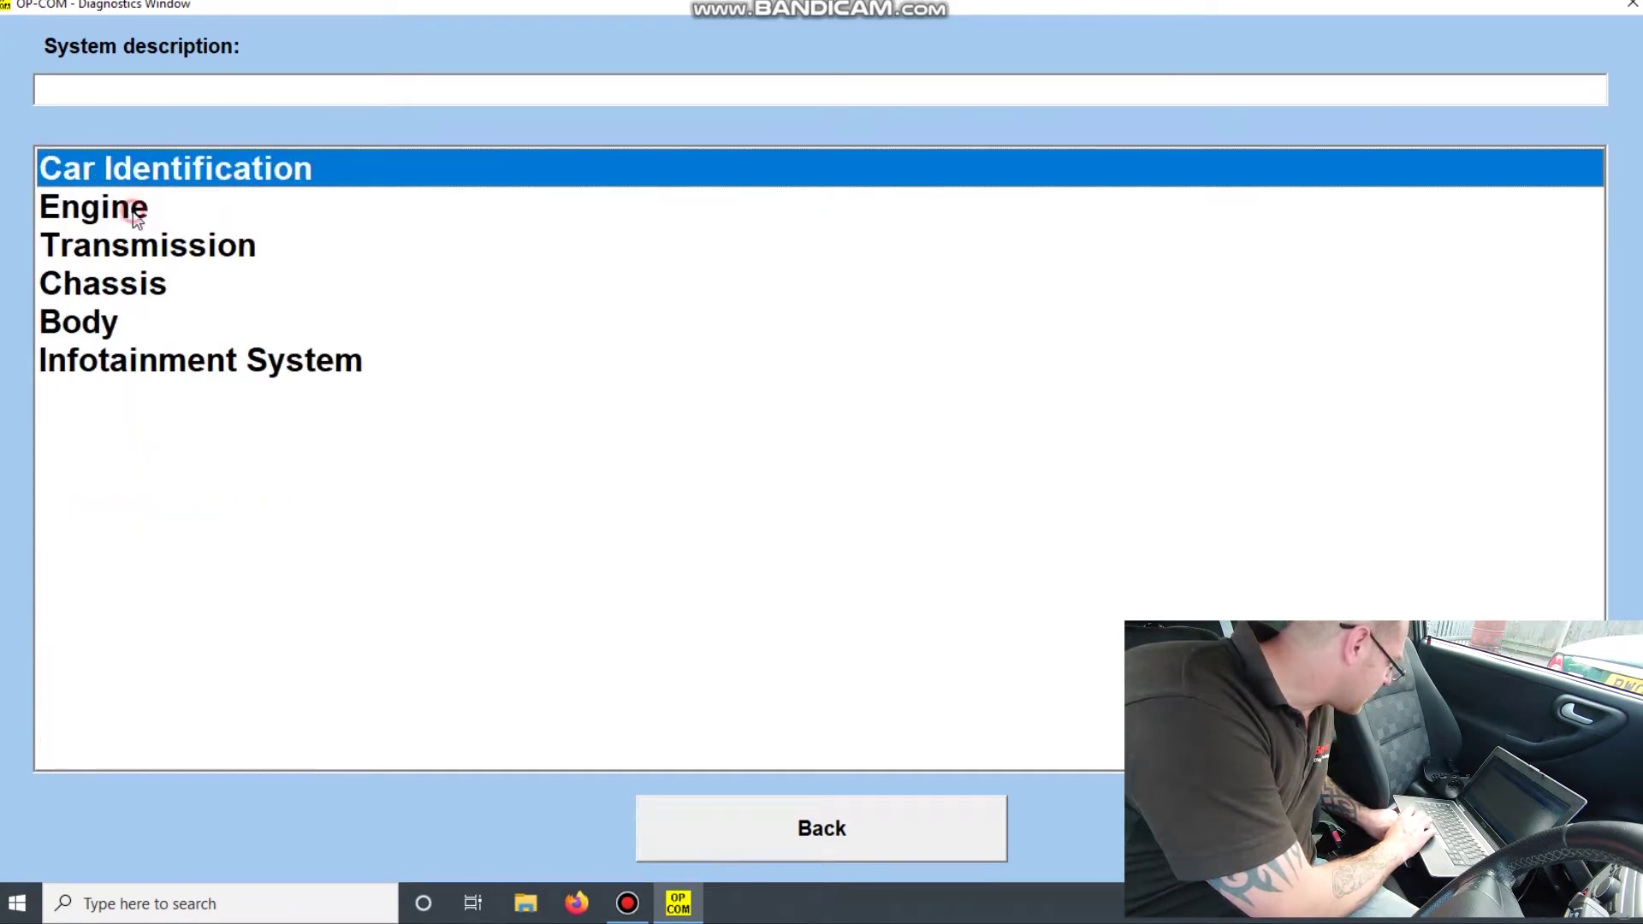
{"action": "double_click", "coordinate": [137, 219]}
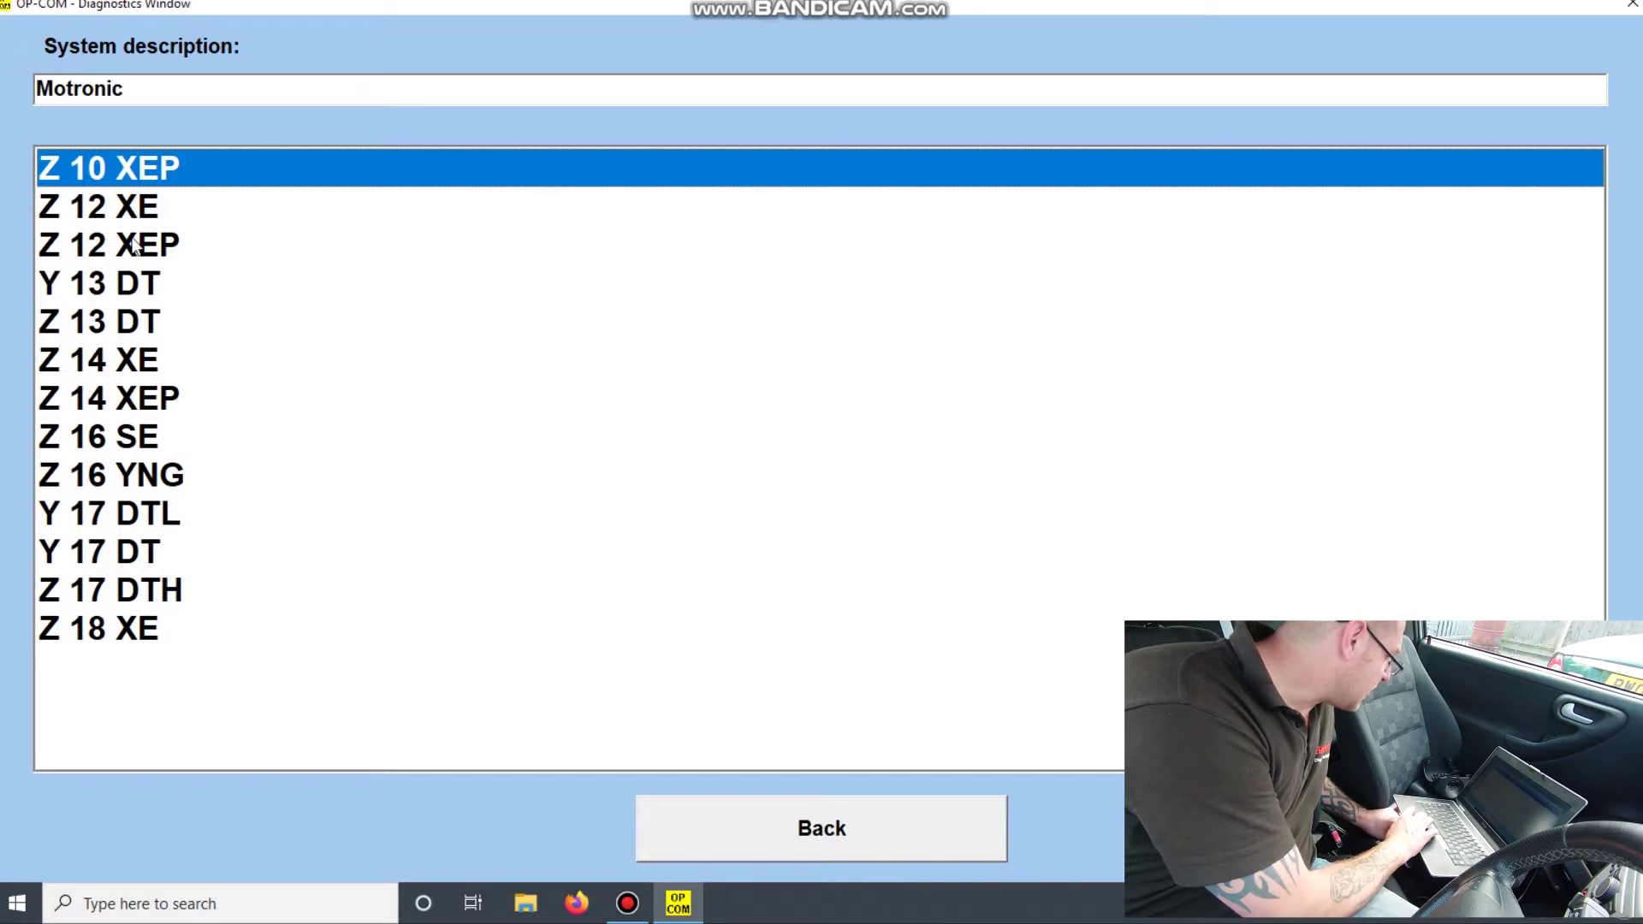
{"action": "double_click", "coordinate": [133, 246]}
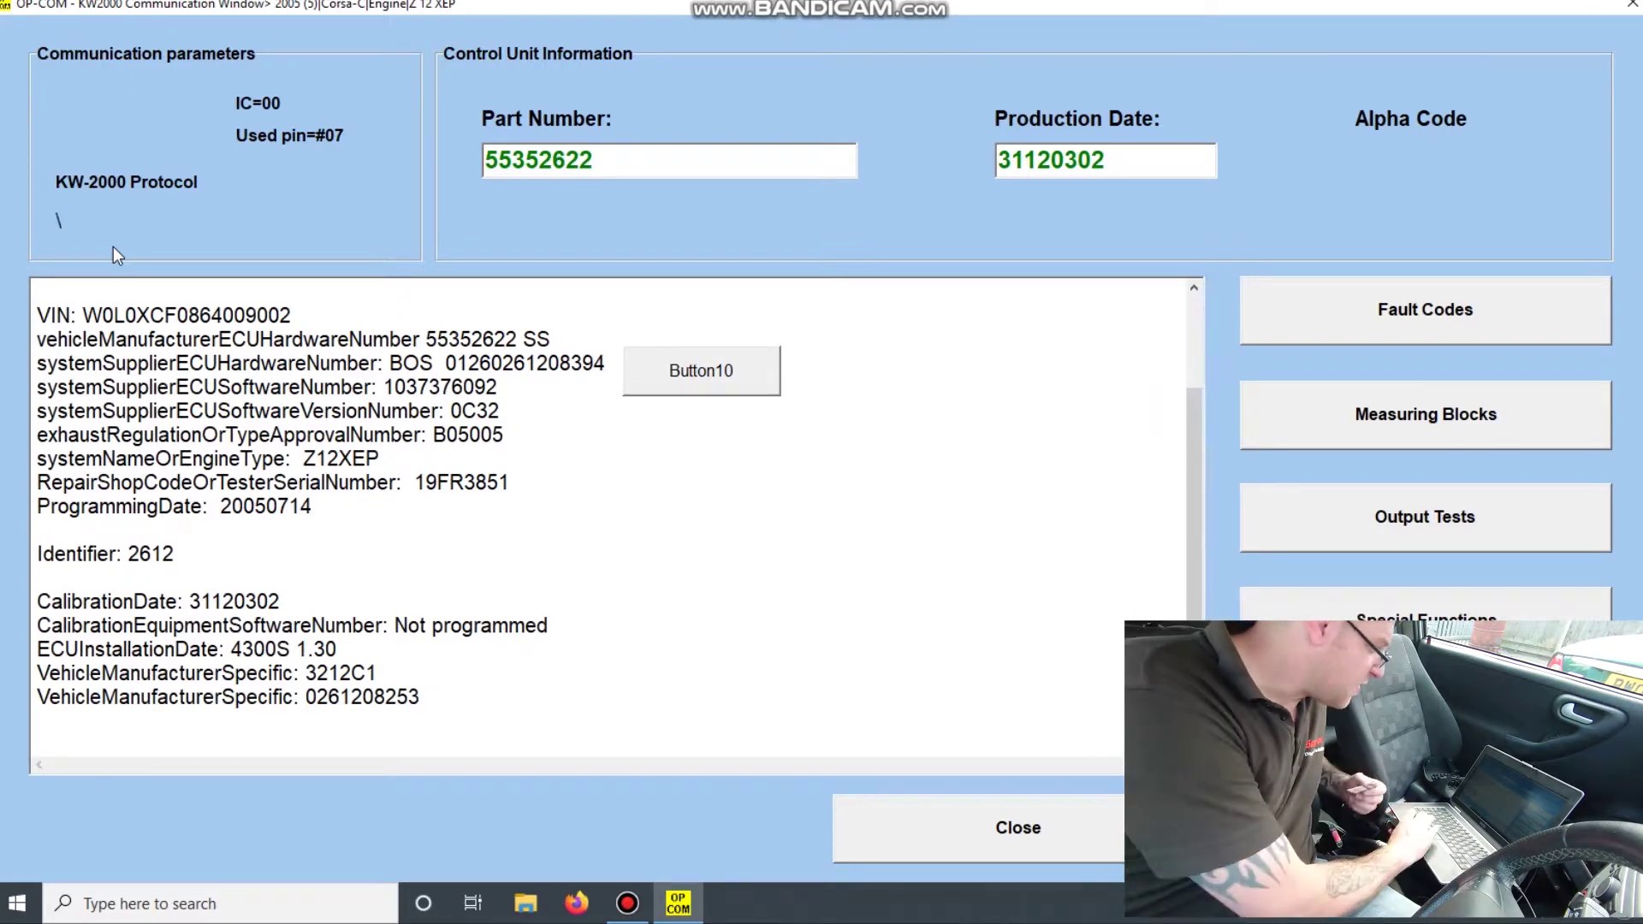
{"action": "left_click", "coordinate": [1327, 302]}
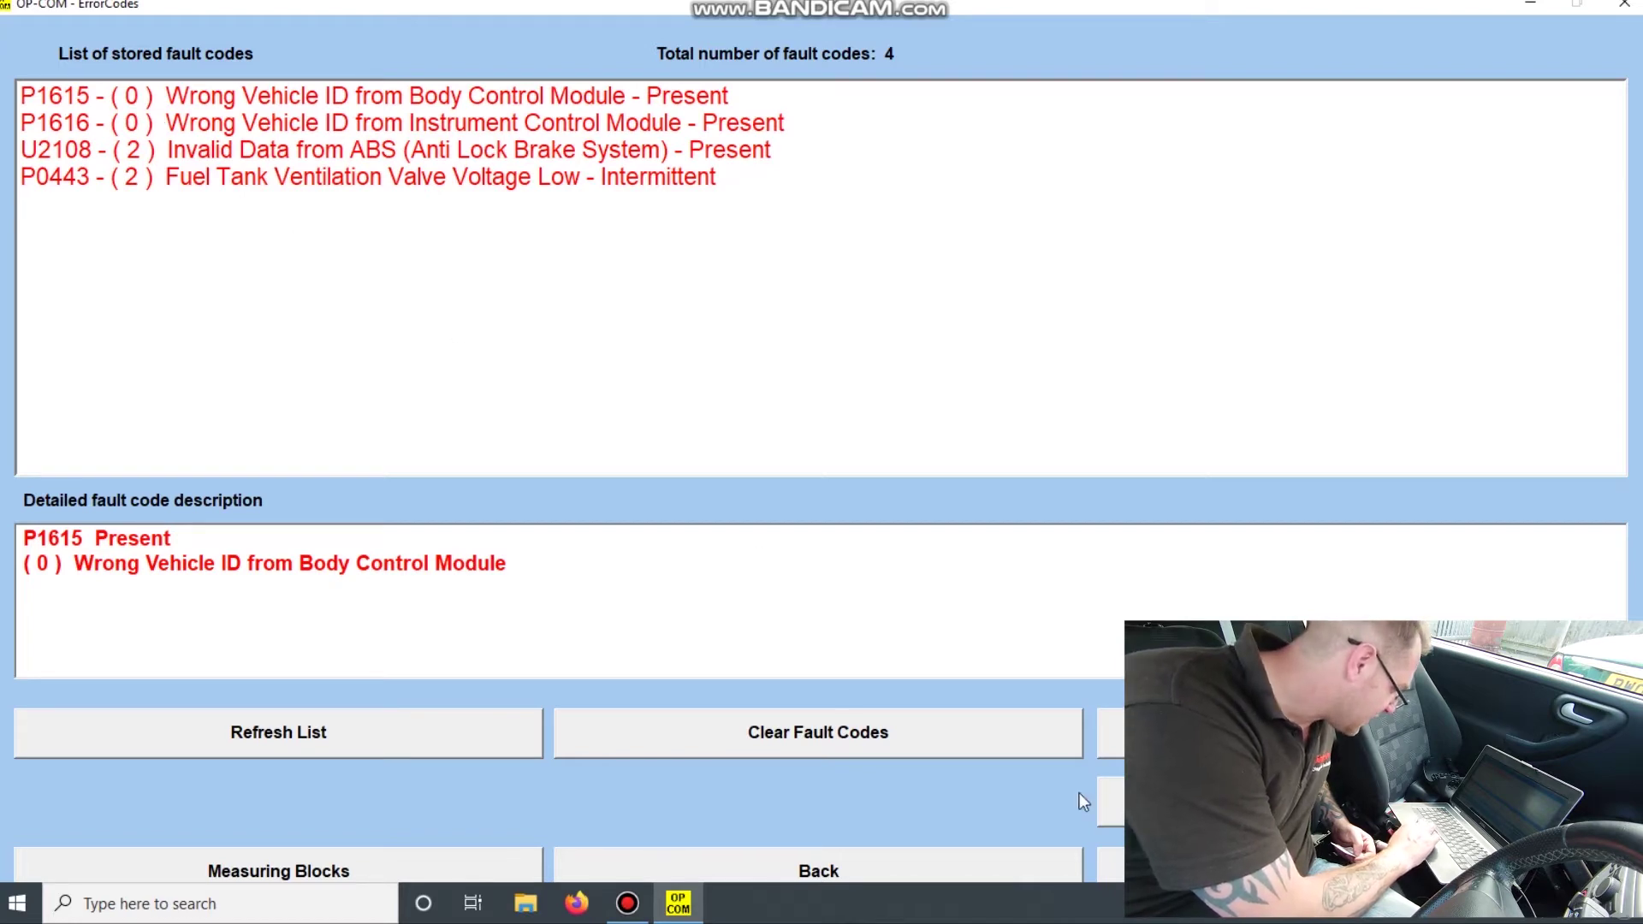
{"action": "left_click", "coordinate": [942, 858]}
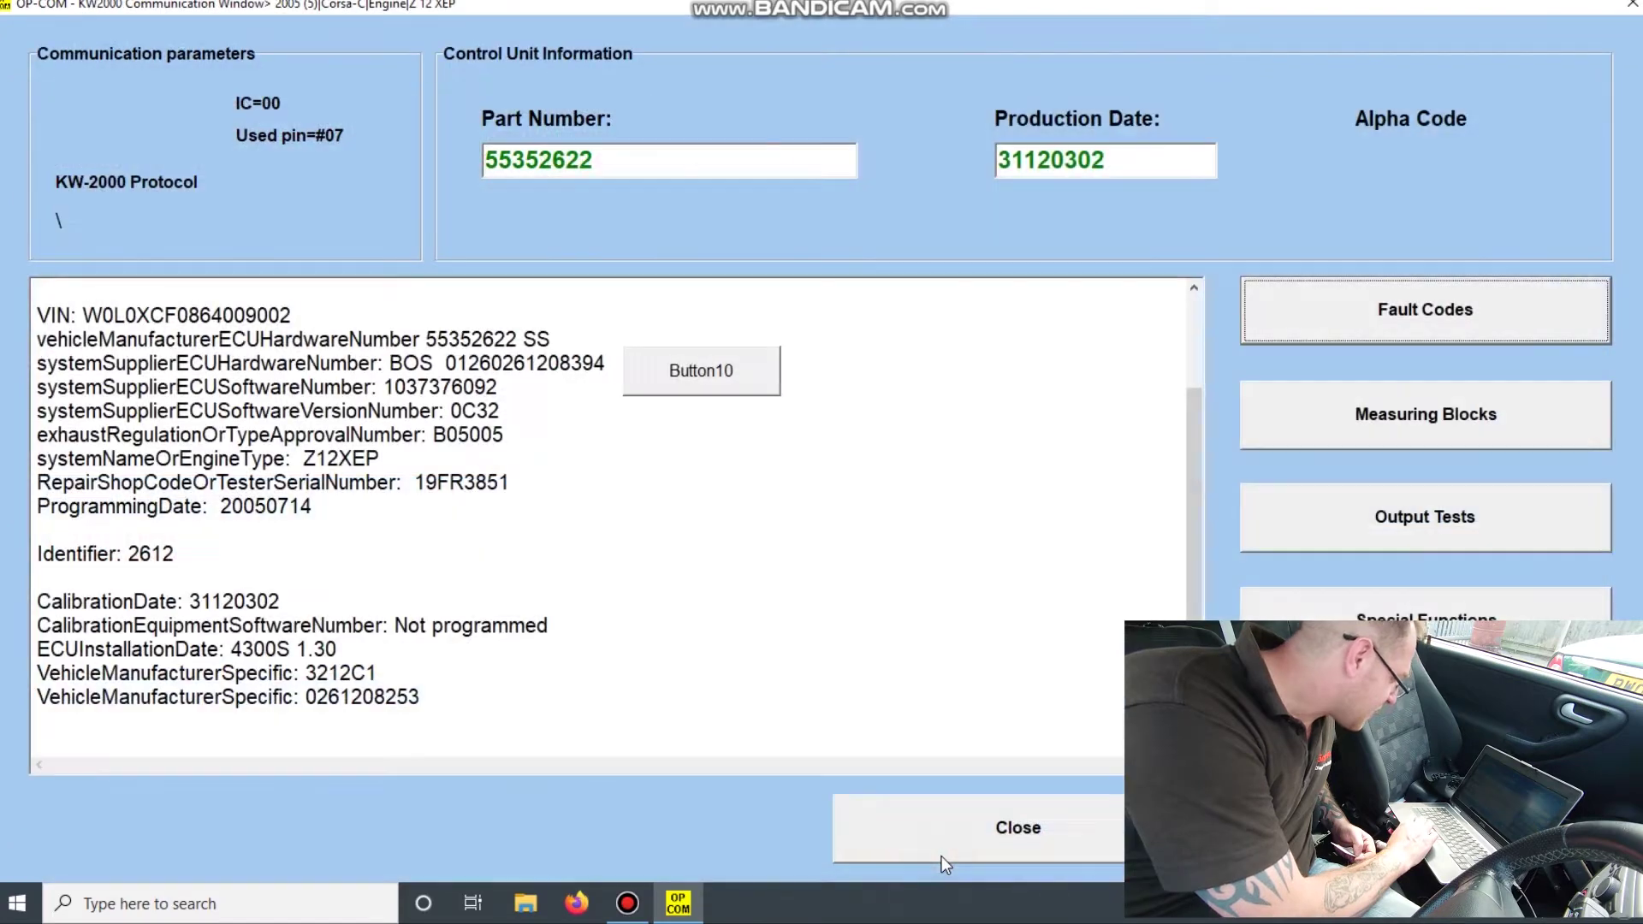
- Open the engine's Measuring Blocks and page through to values 73-80 of 81 showing the vehicle-ID status
{"action": "left_click", "coordinate": [1366, 430]}
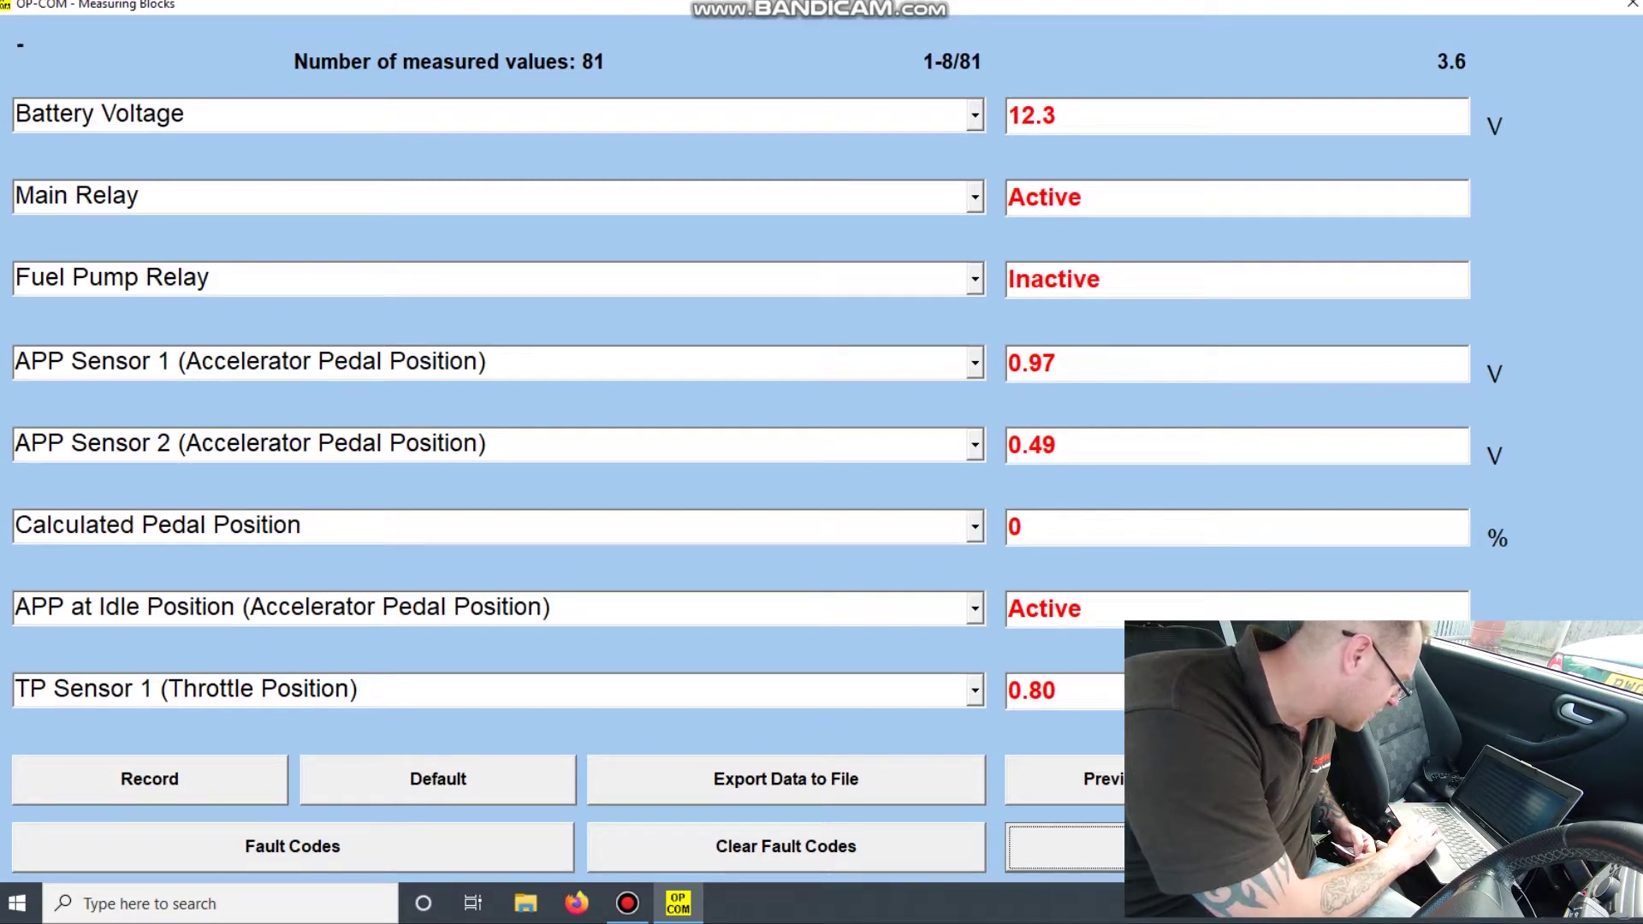
{"action": "scroll", "coordinate": [19, 44], "scroll_direction": "down", "scroll_amount": 5}
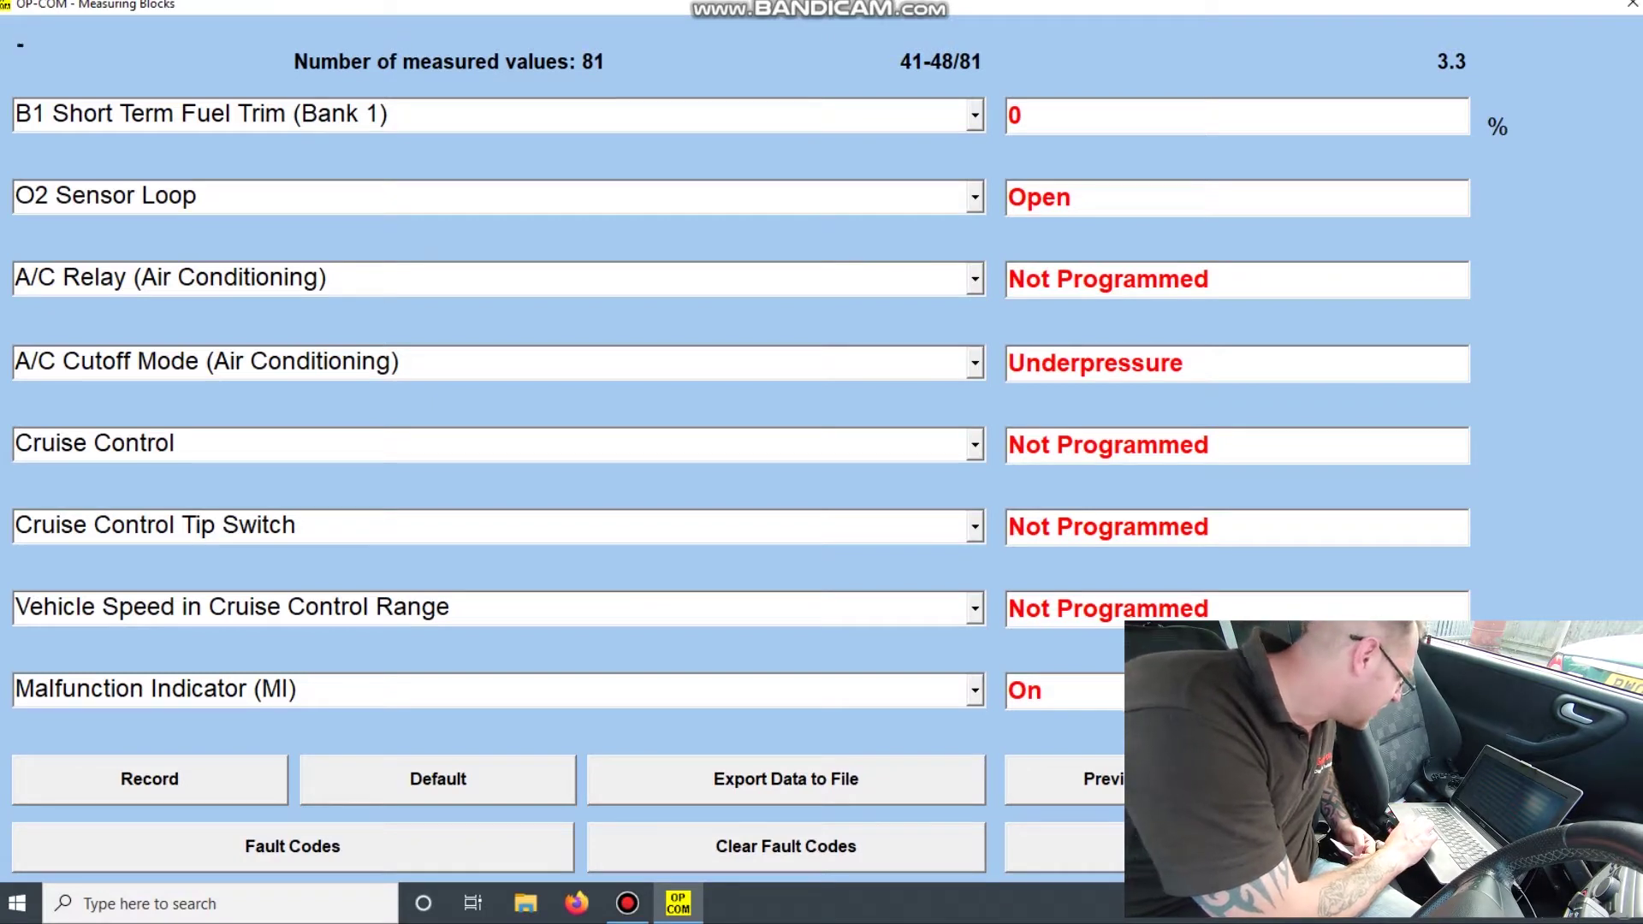
{"action": "key", "text": "Page_Down"}
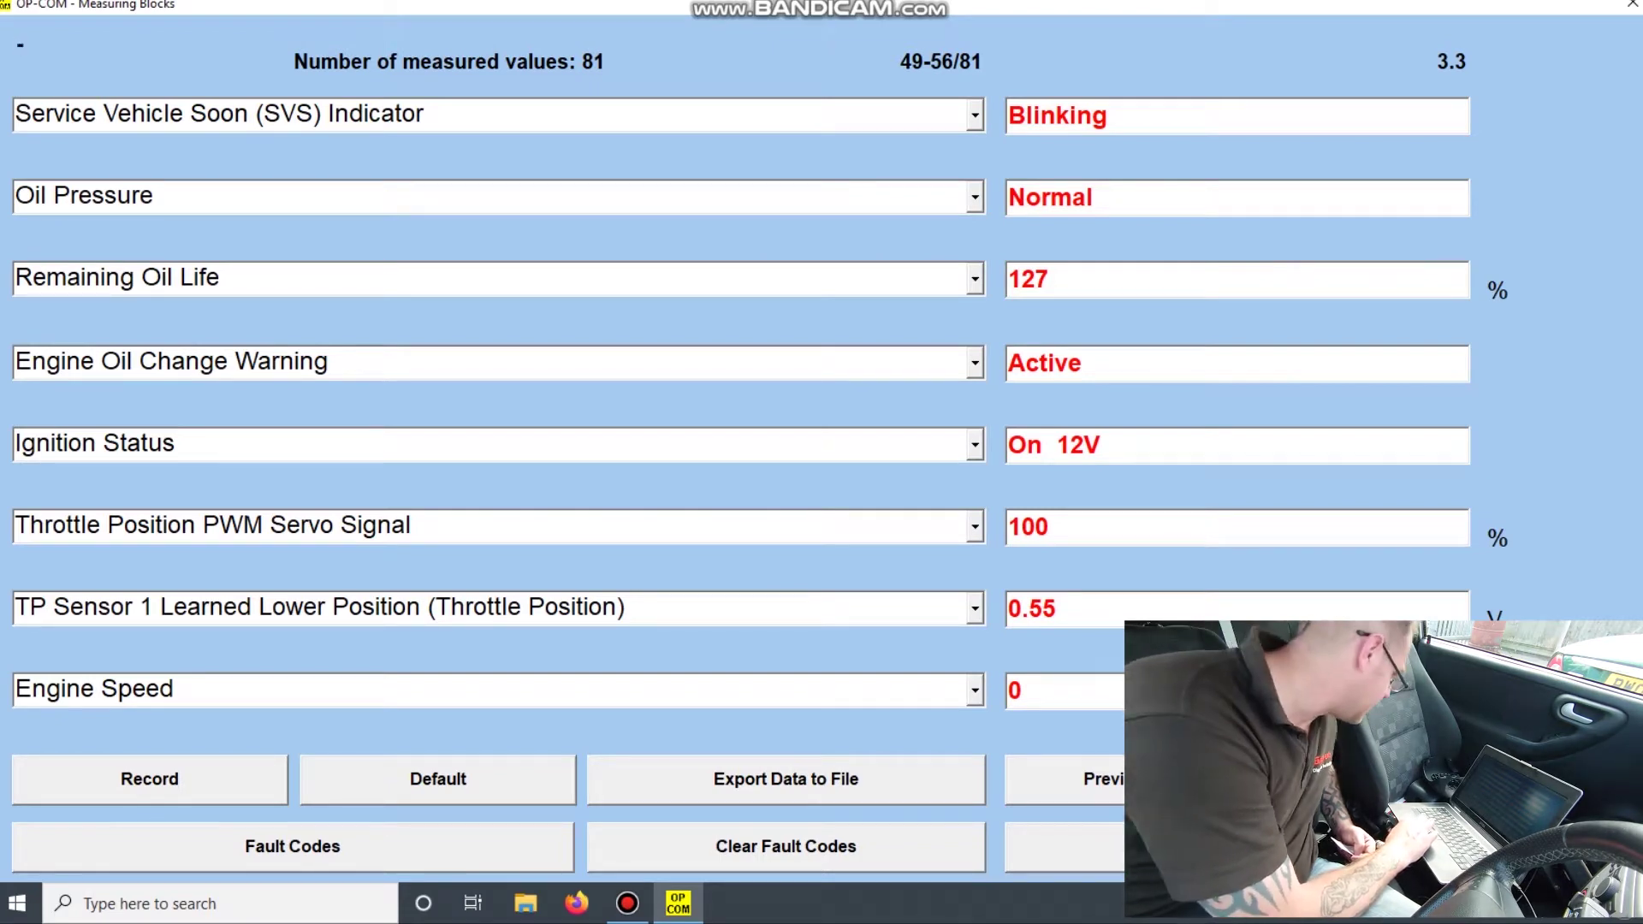
{"action": "key", "text": "Page_Down"}
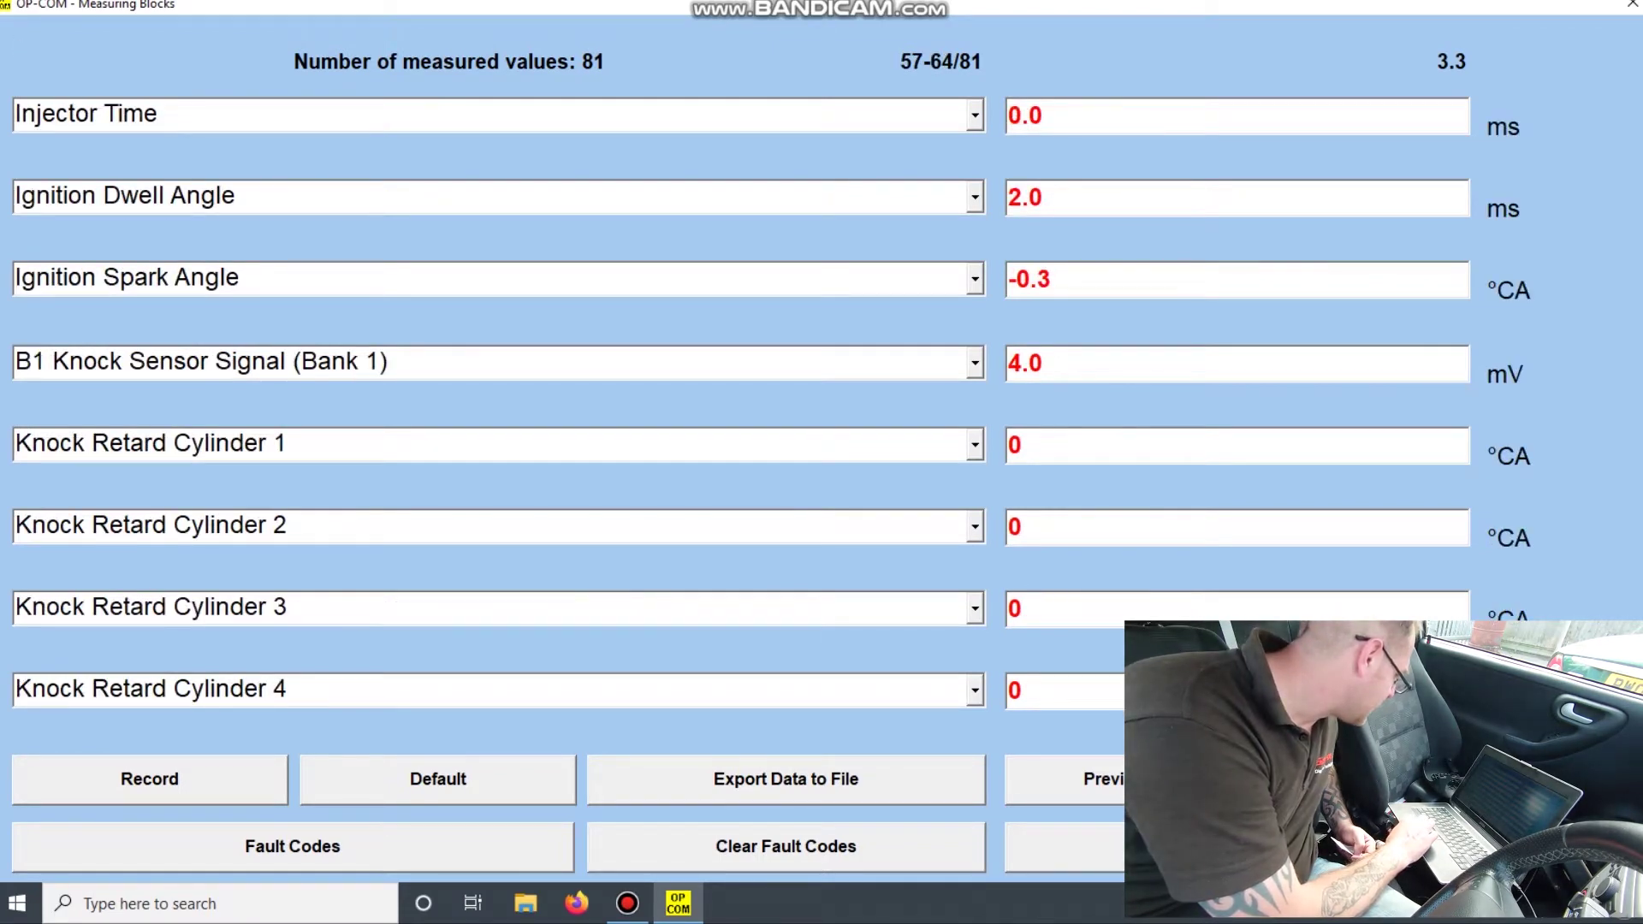
{"action": "key", "text": "Page_Down"}
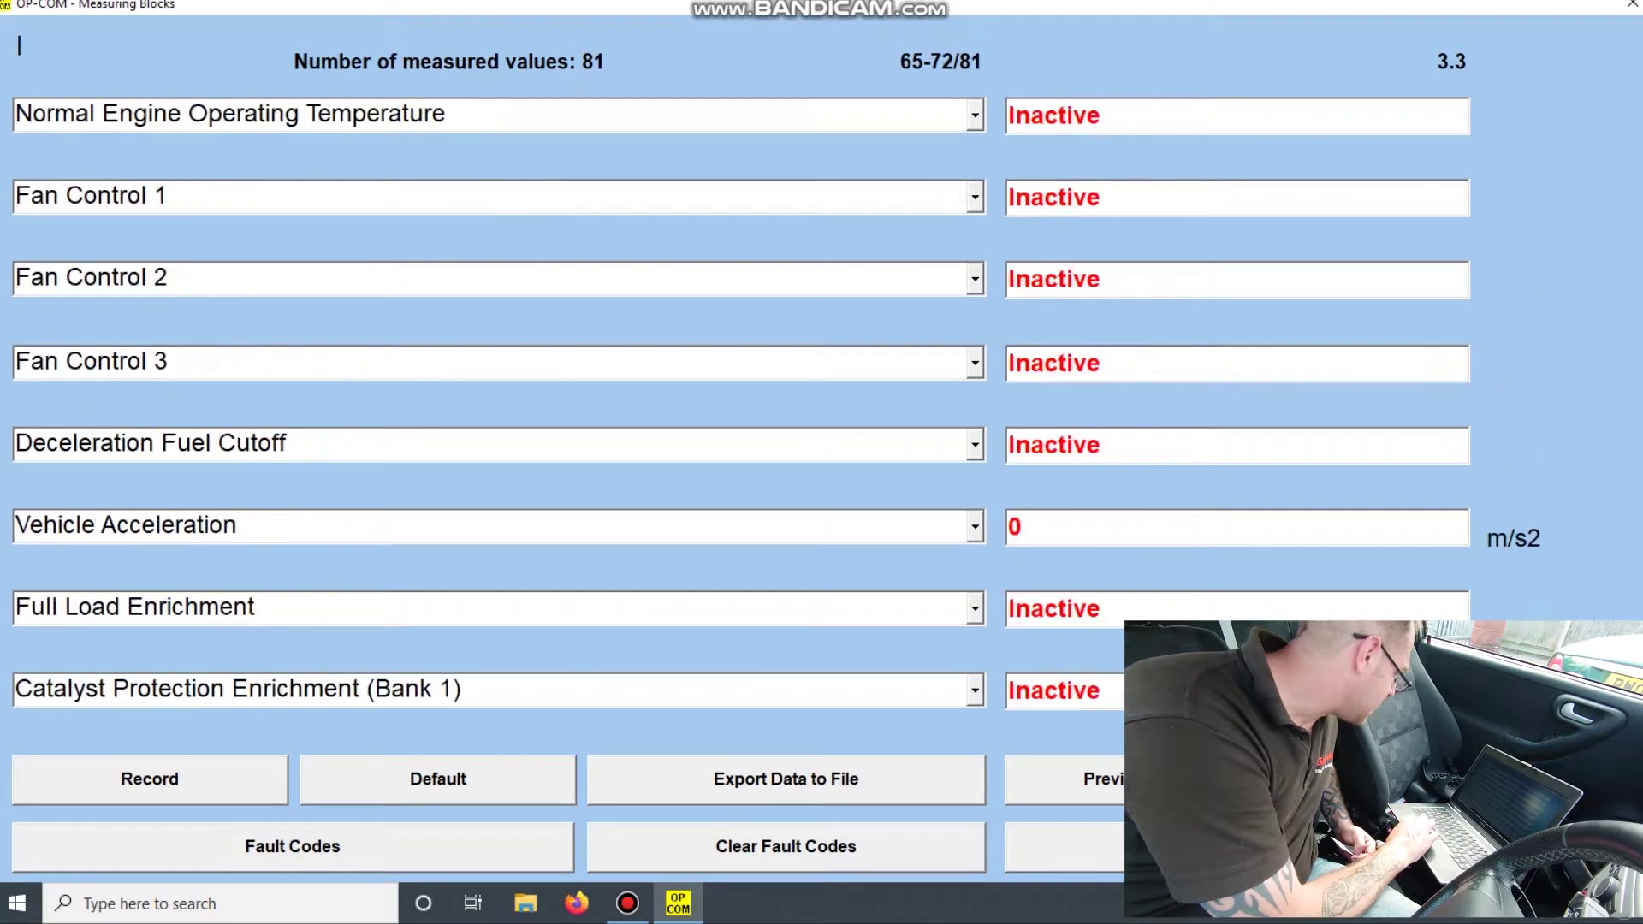
{"action": "key", "text": "Page_Down"}
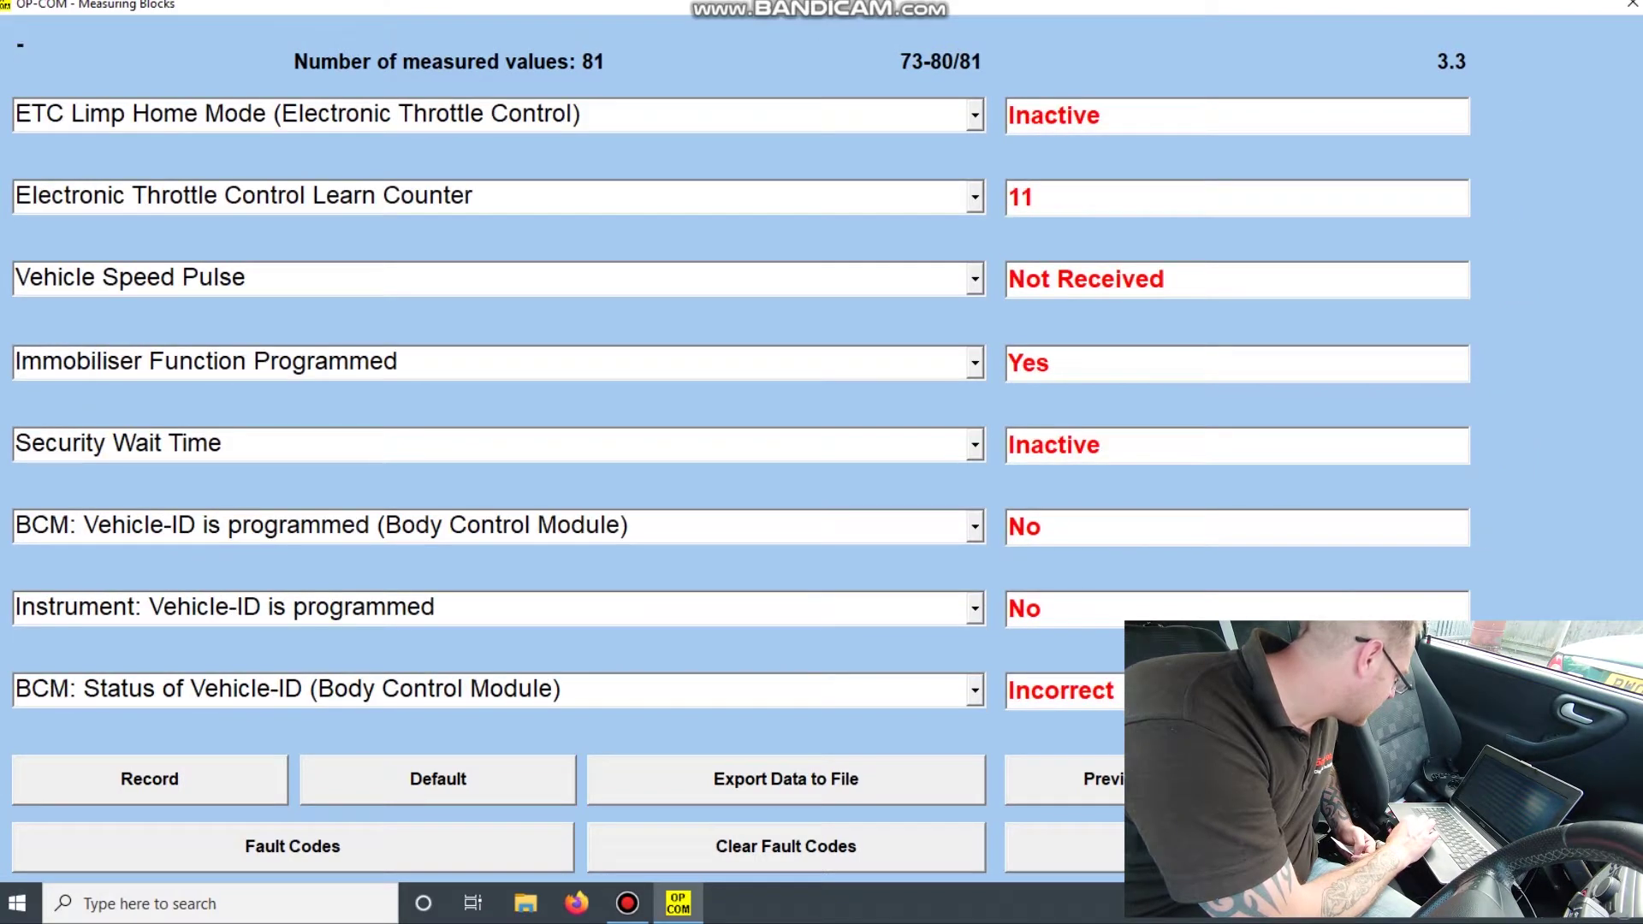
{"action": "key", "text": "Page_Down"}
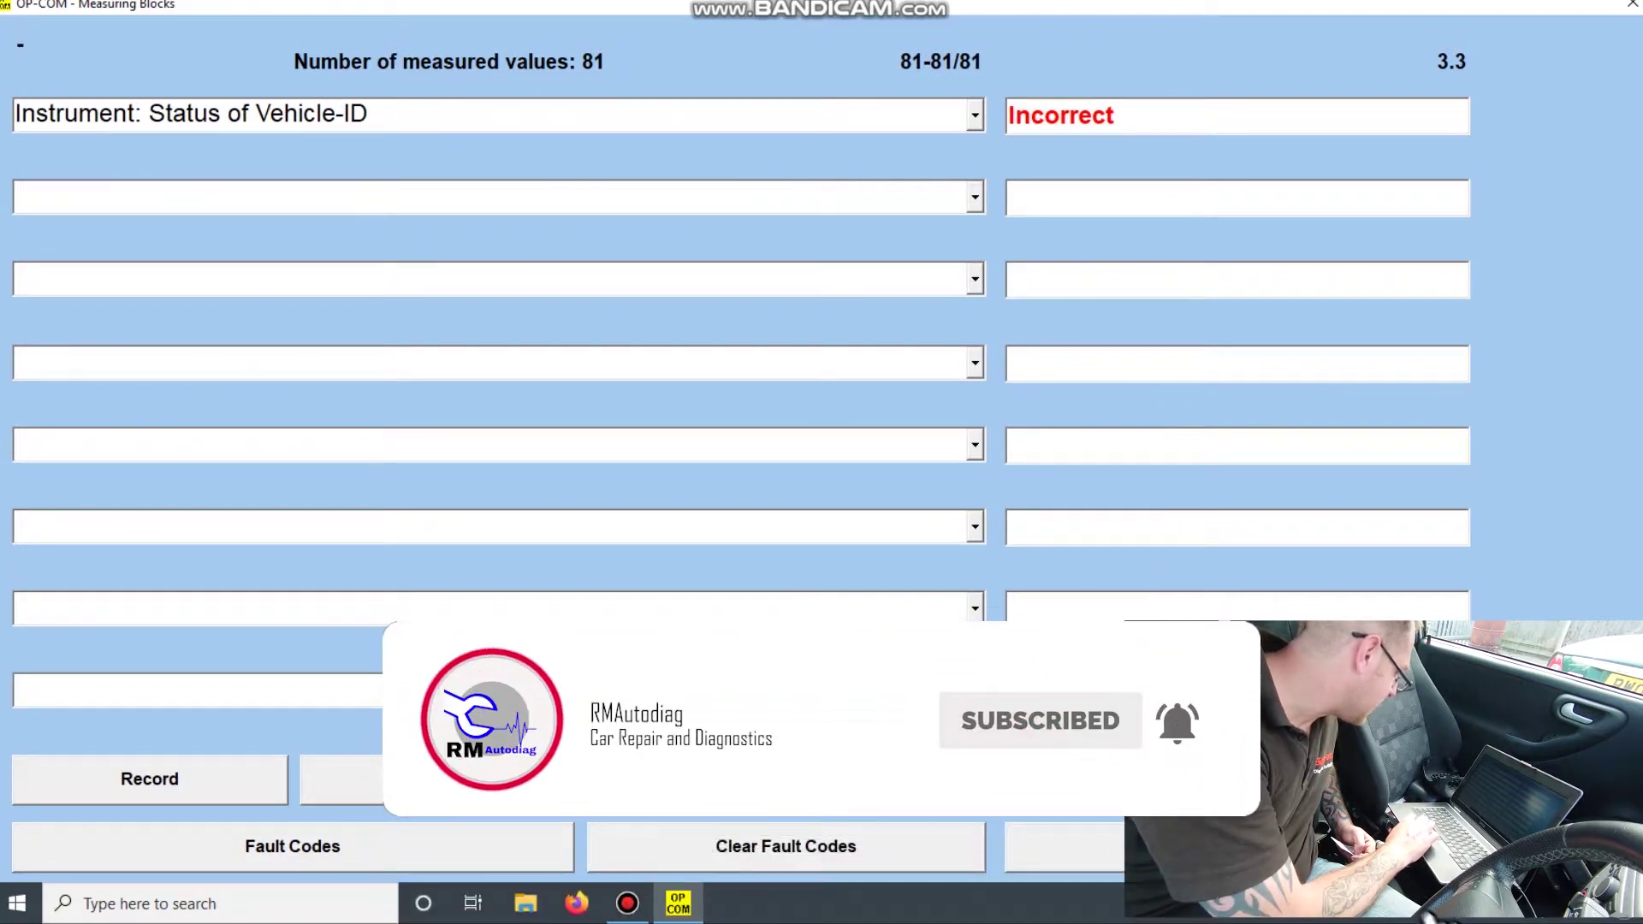
{"action": "key", "text": "Page_Up"}
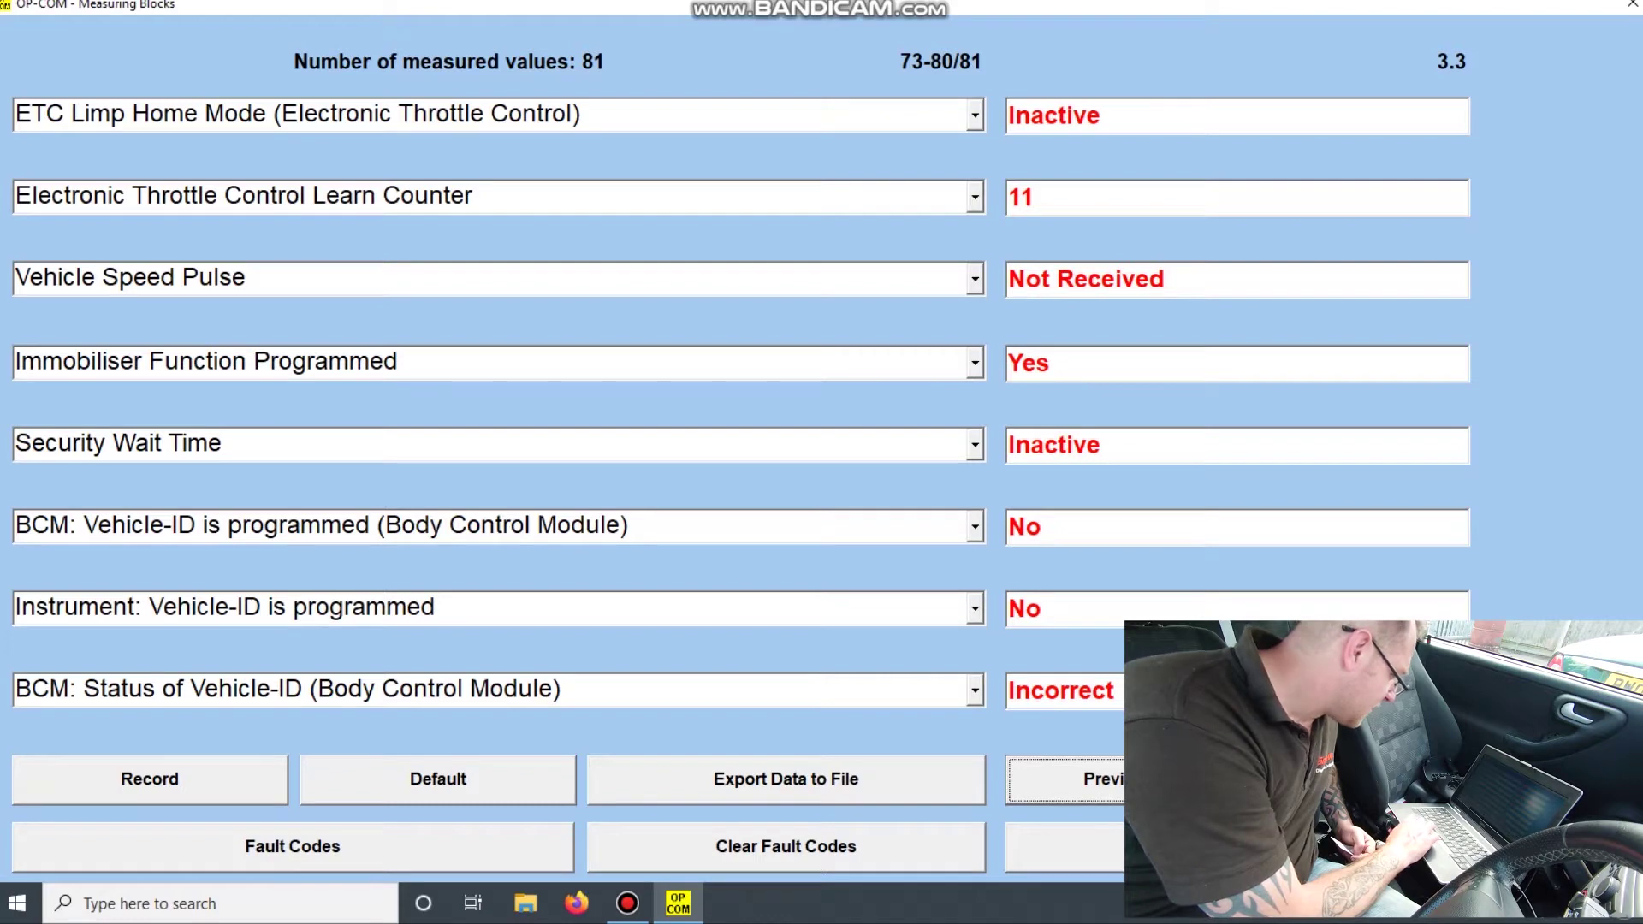
- Close the engine ECU connection and connect to the Body Control Module under the Body category
{"action": "left_click", "coordinate": [1061, 847]}
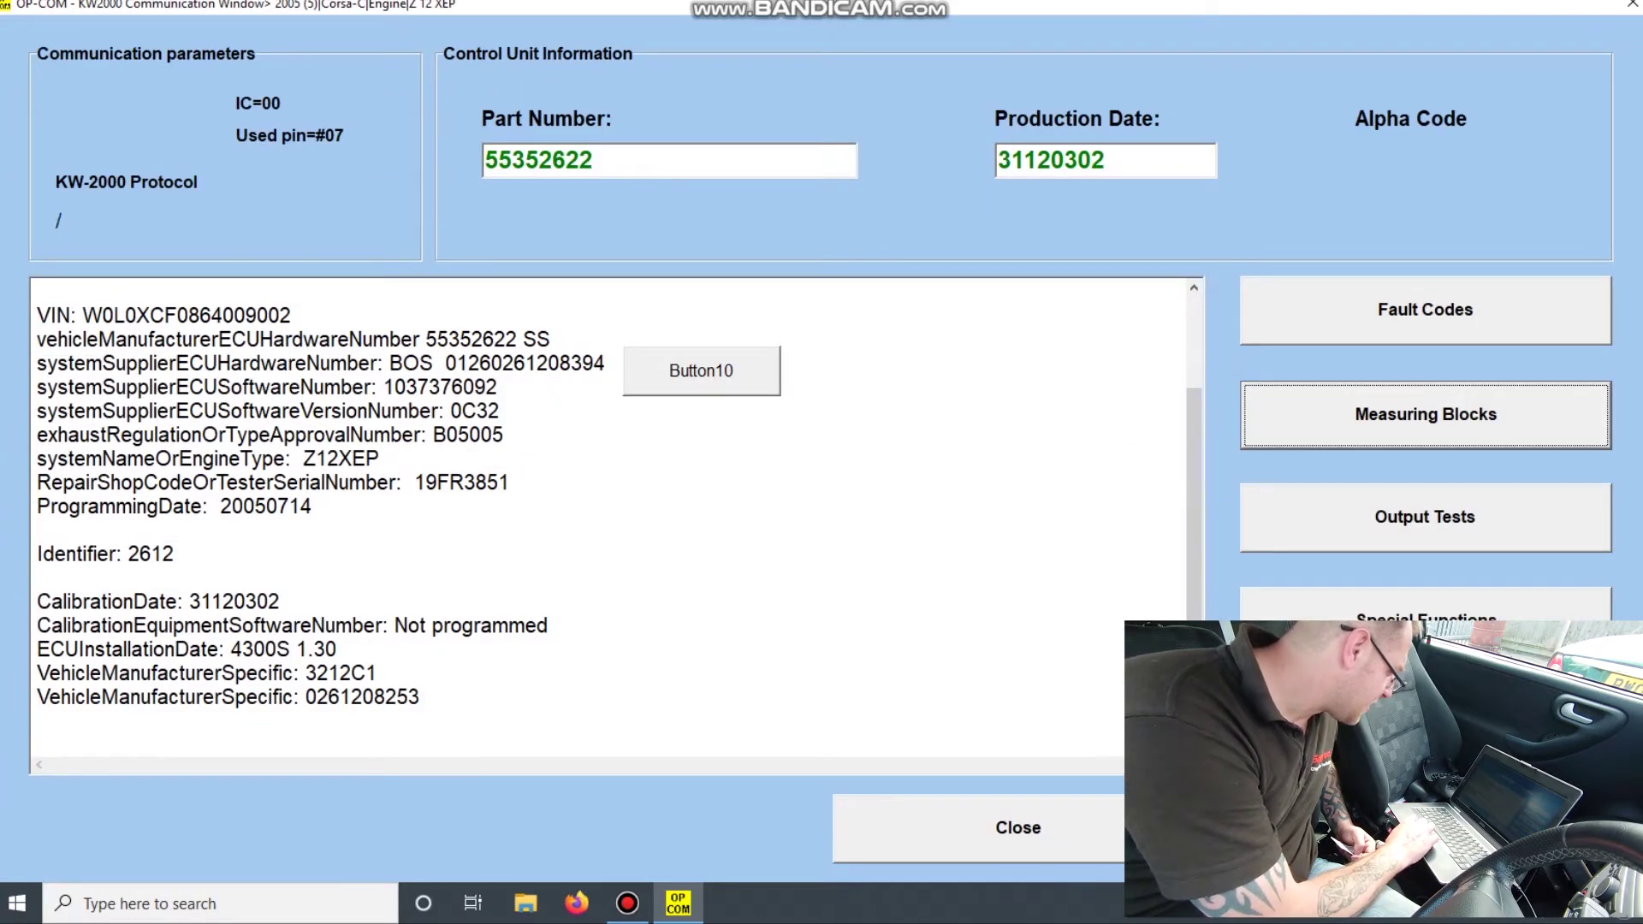
{"action": "left_click", "coordinate": [1018, 828]}
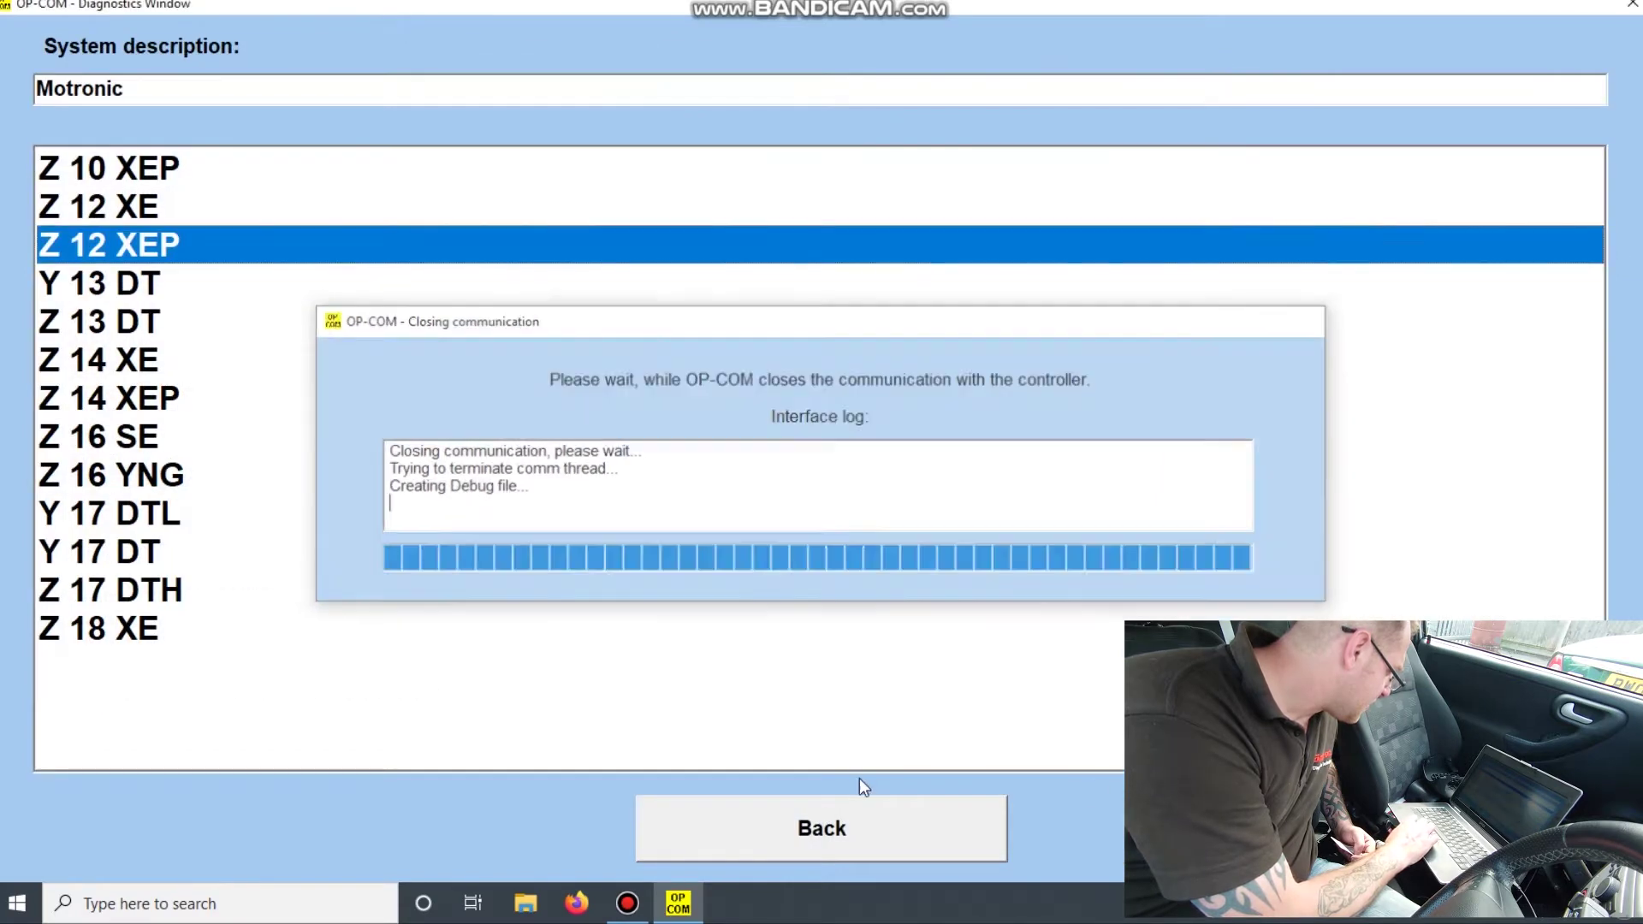
{"action": "left_click", "coordinate": [871, 844]}
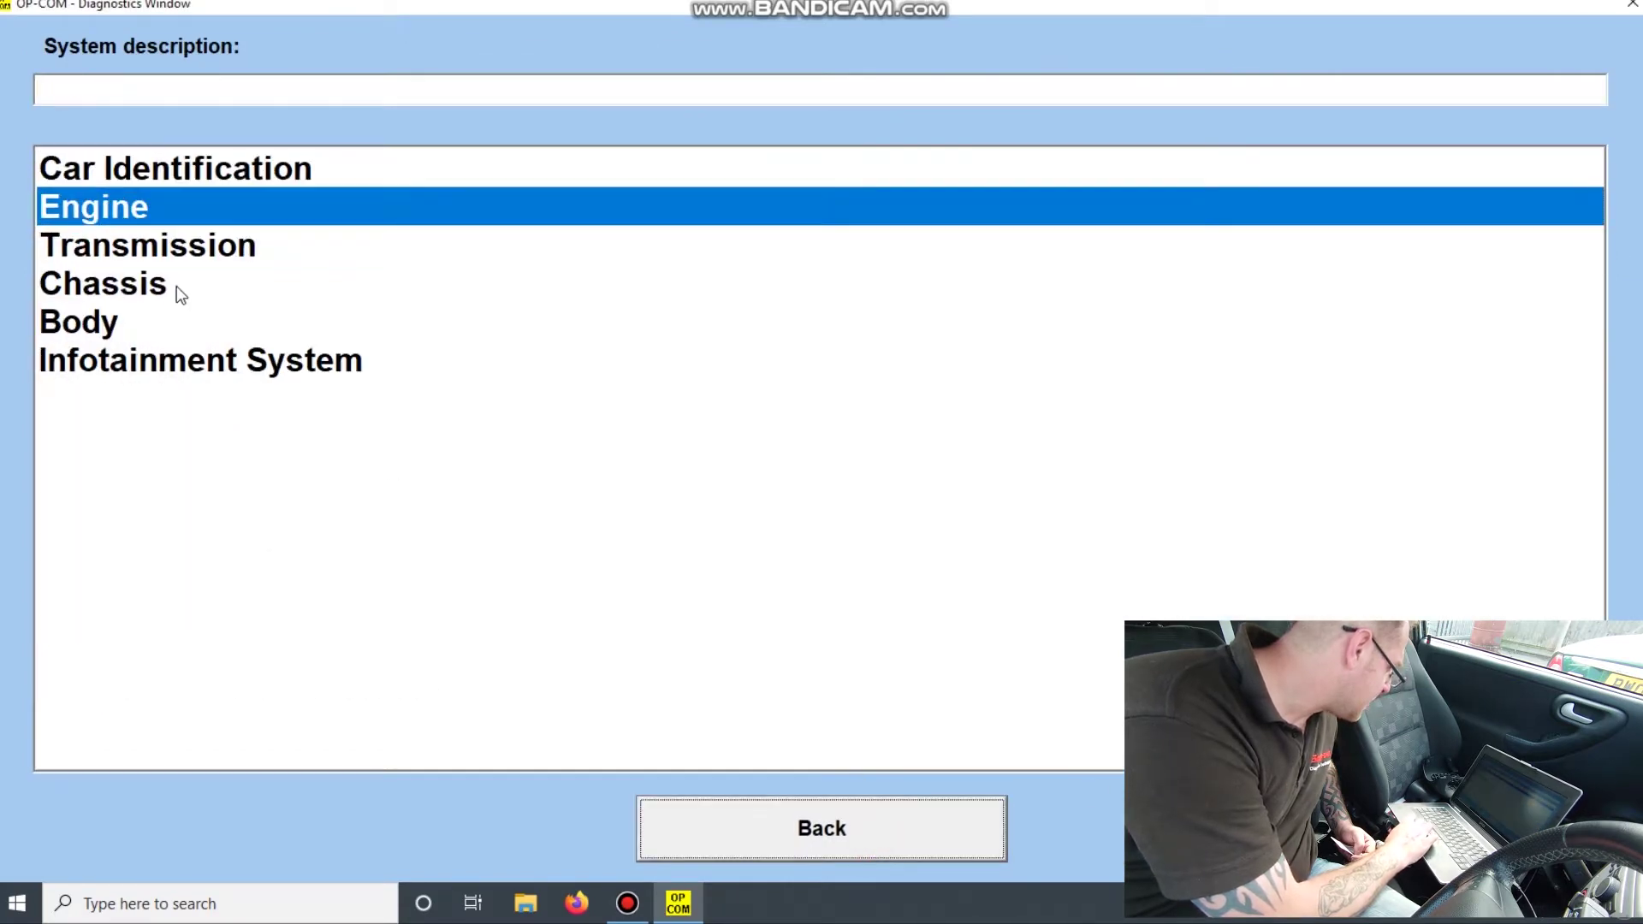
{"action": "left_click", "coordinate": [146, 324]}
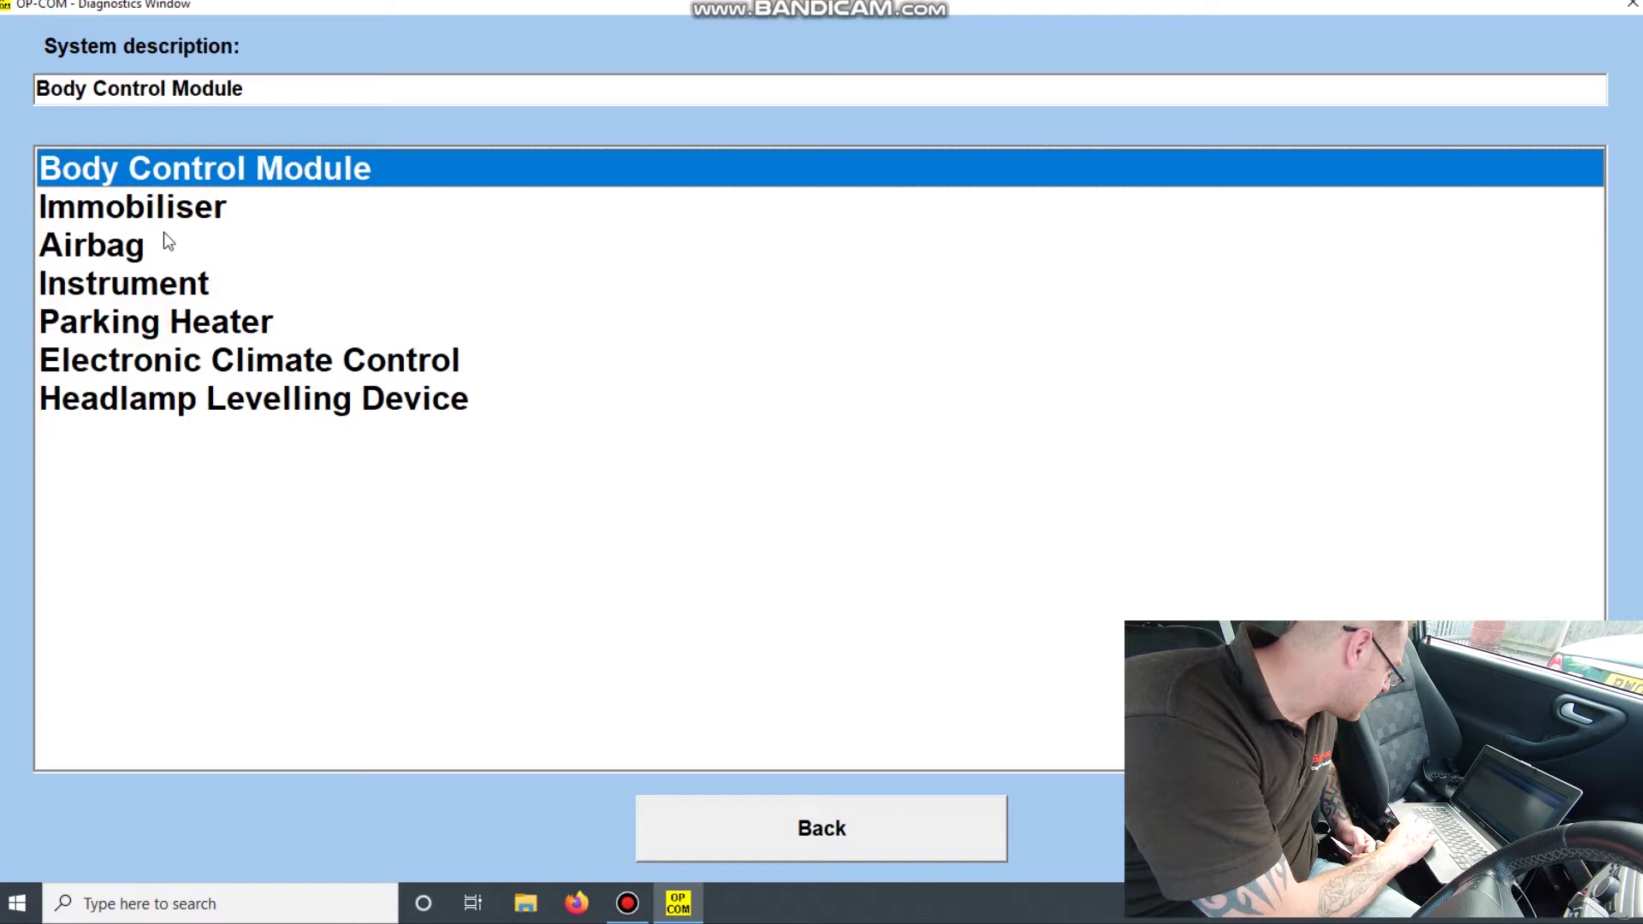
{"action": "double_click", "coordinate": [182, 167]}
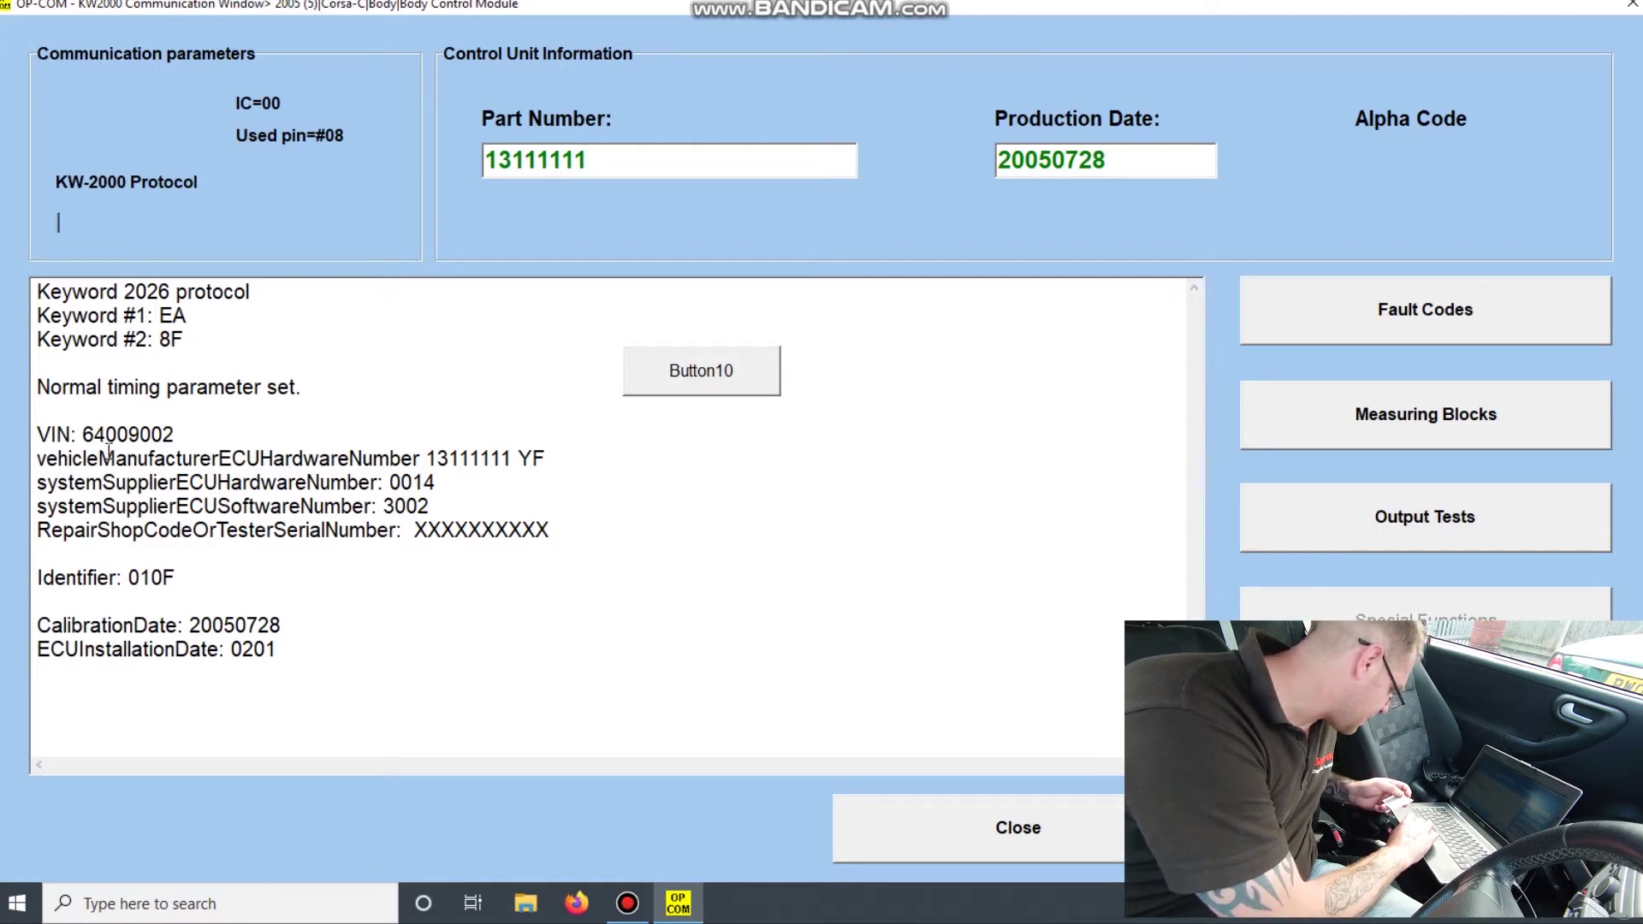
{"action": "left_click", "coordinate": [1319, 320]}
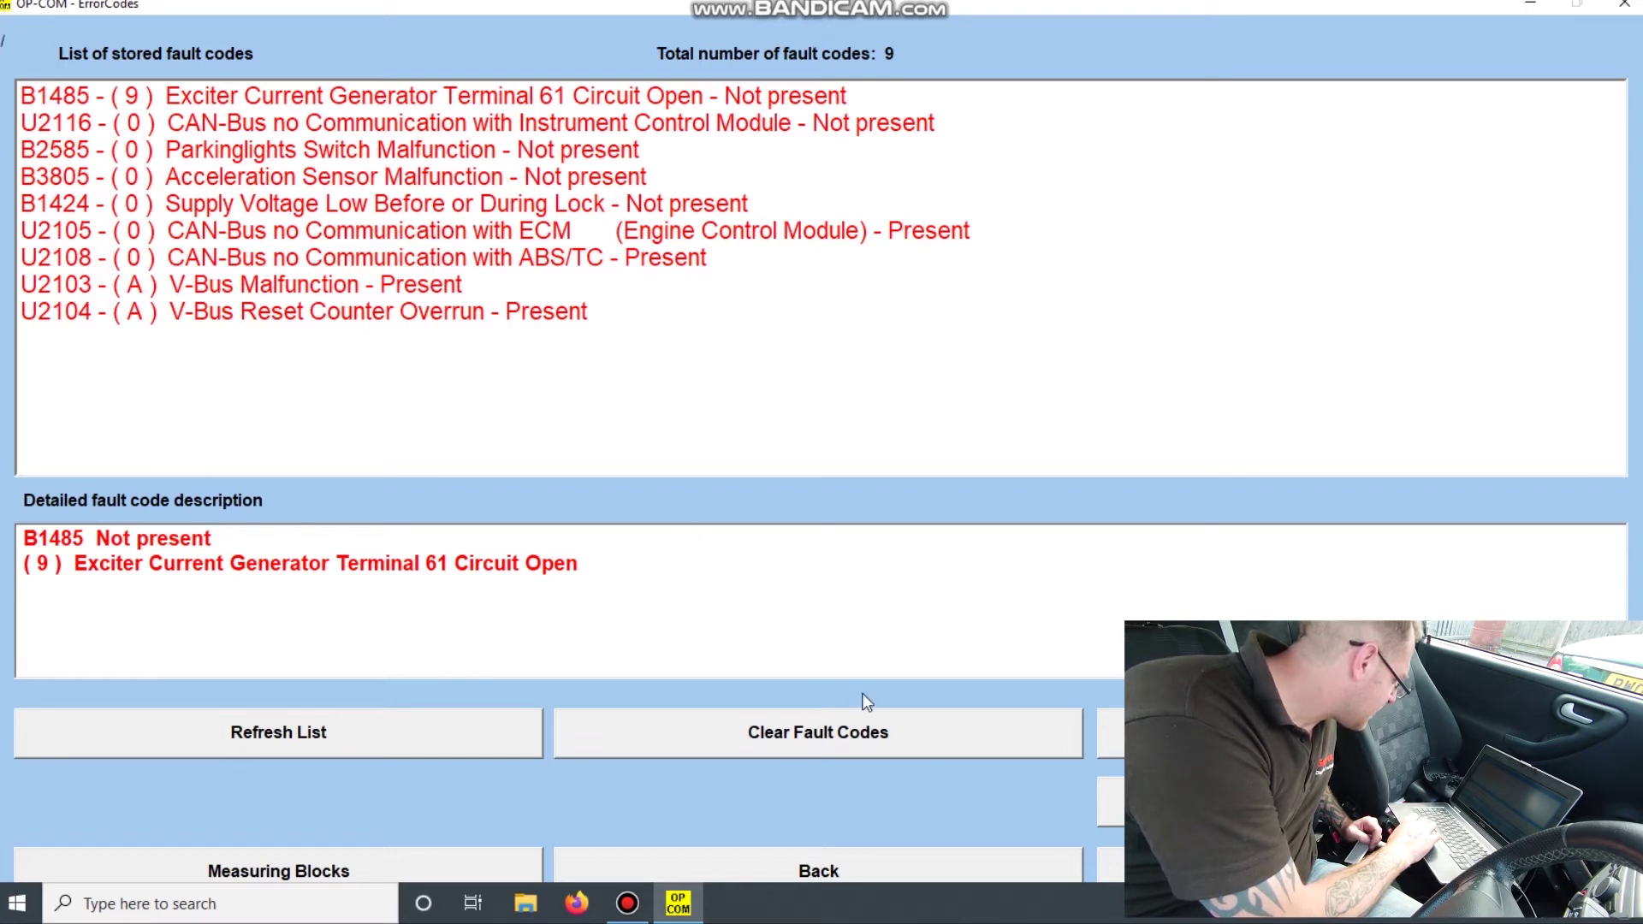
{"action": "left_click", "coordinate": [977, 865]}
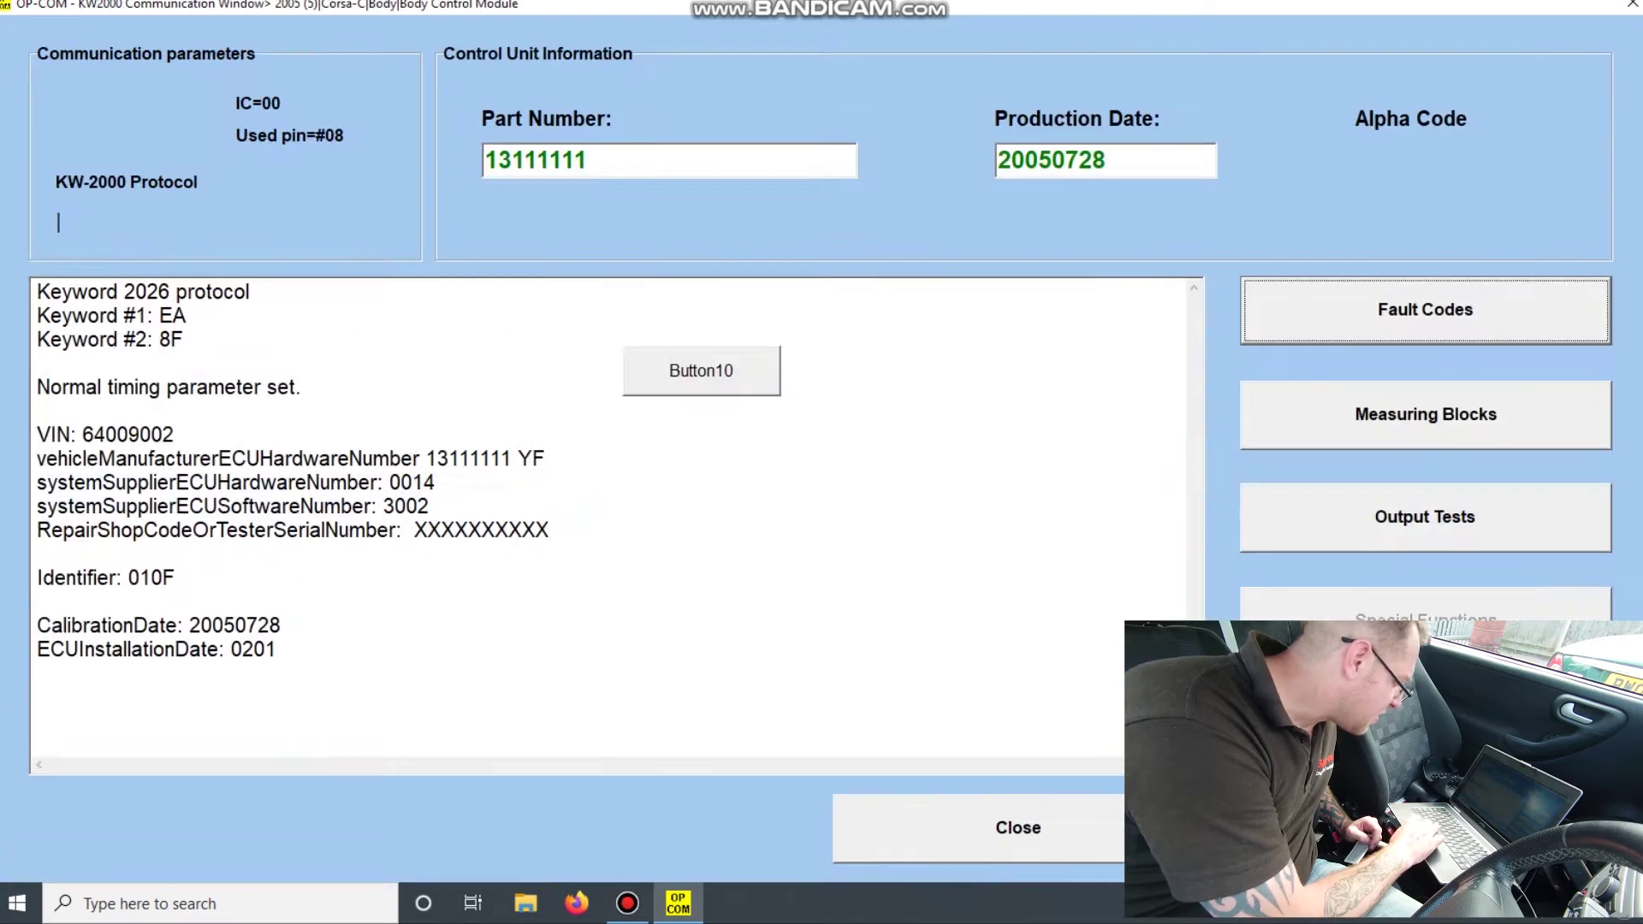
- Close the BCM, connect to the Instrument module and attempt a fault-code read, leaving after the timeout
{"action": "left_click", "coordinate": [1020, 828]}
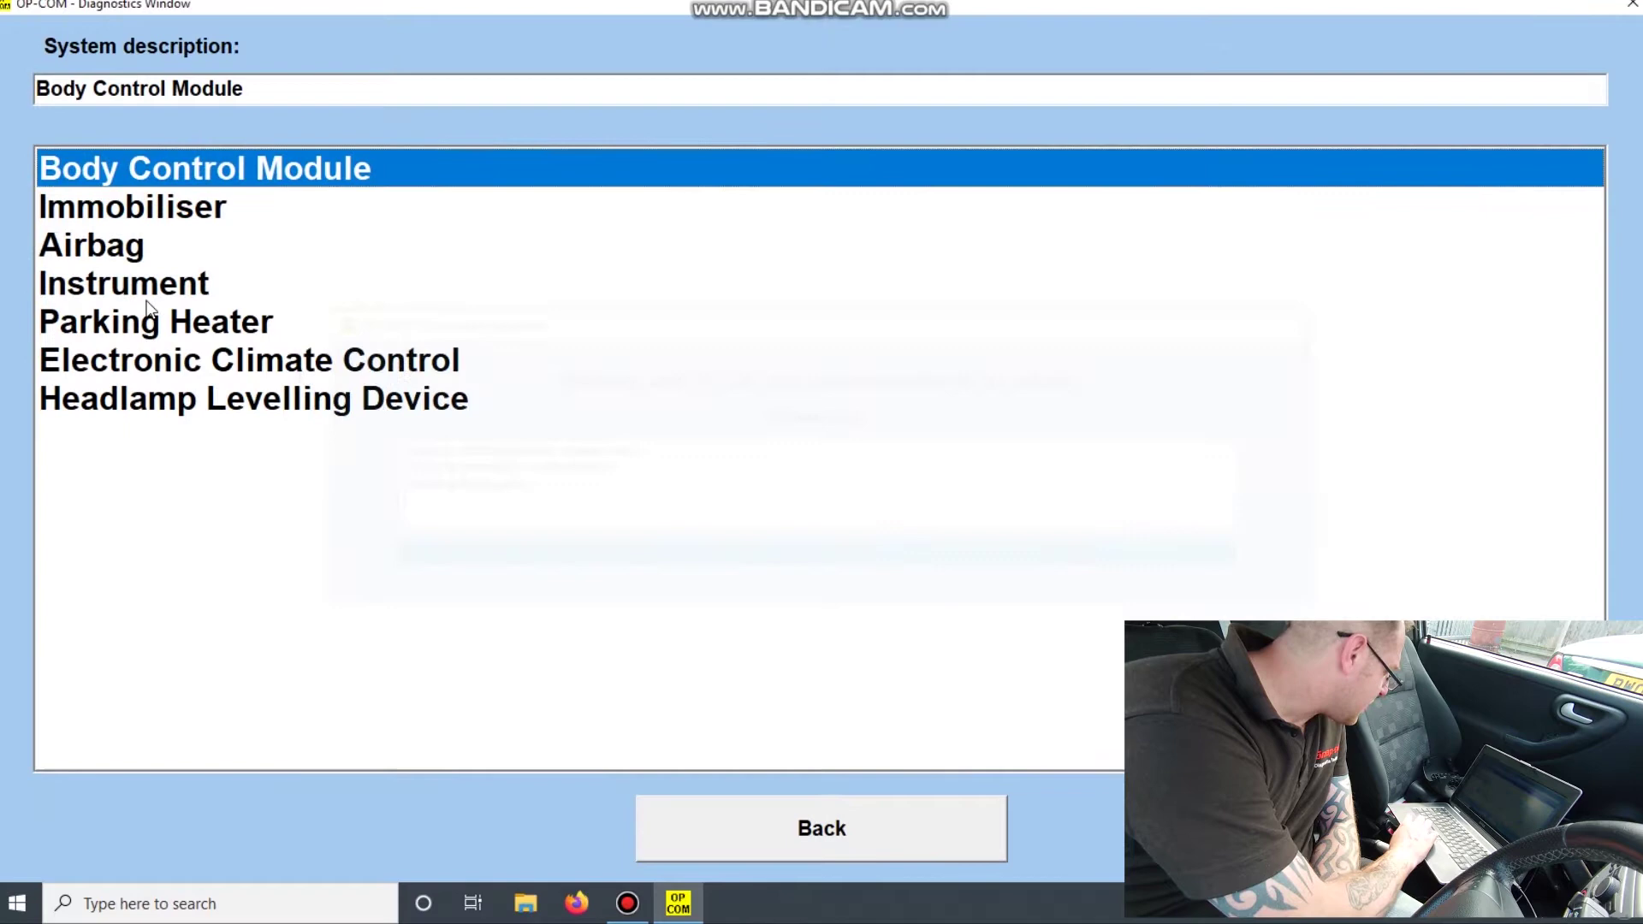
{"action": "double_click", "coordinate": [147, 299]}
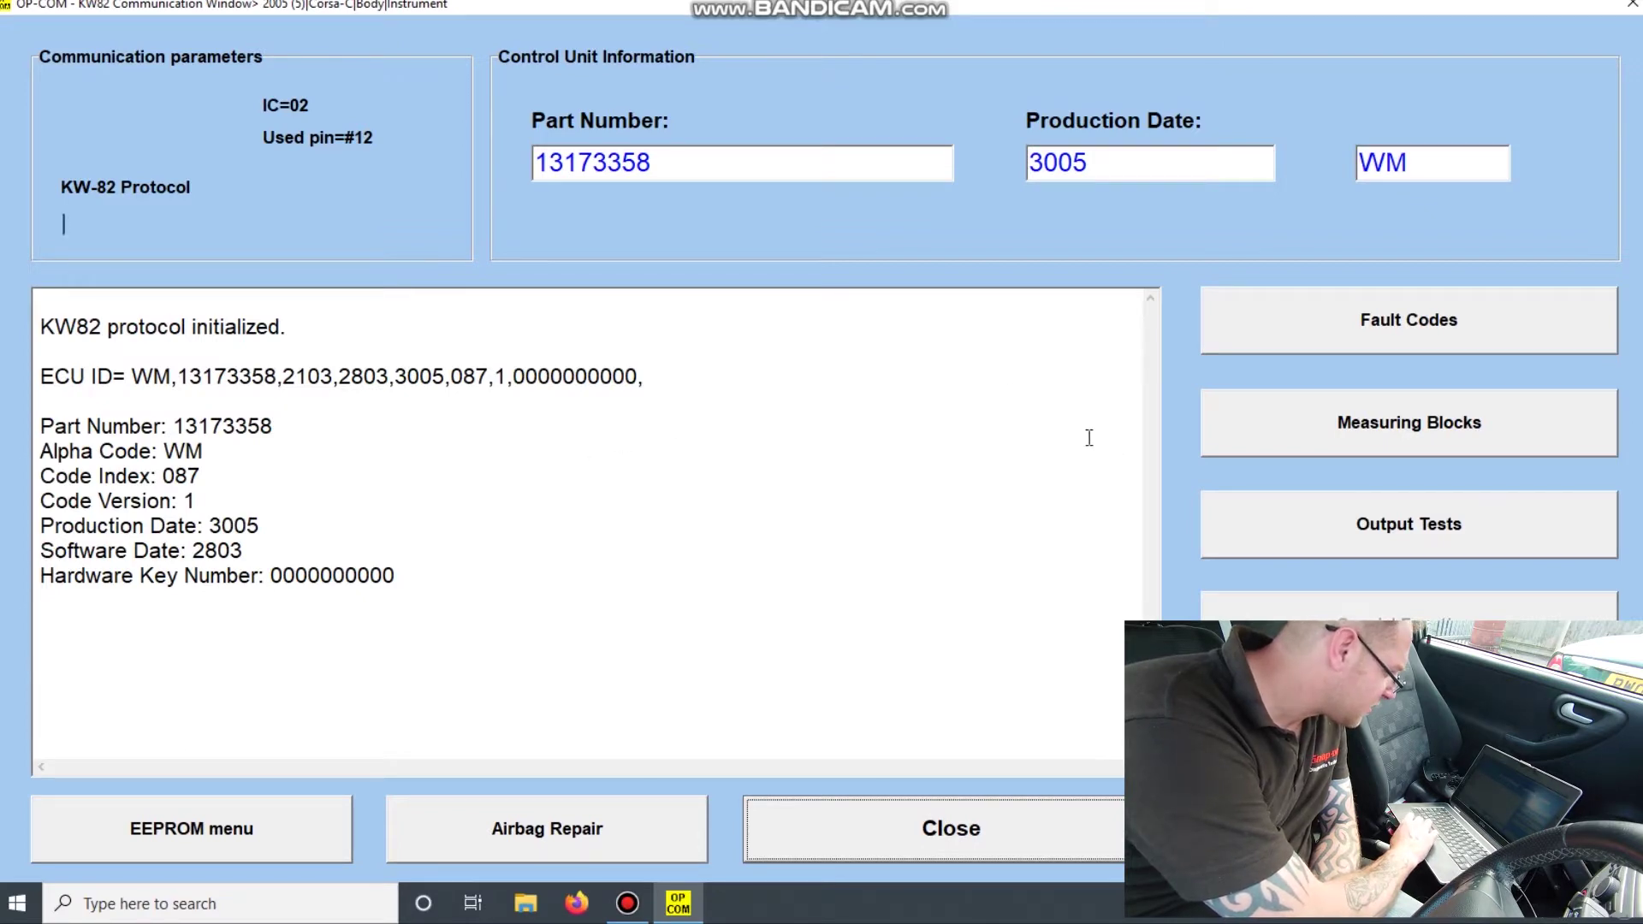
{"action": "left_click", "coordinate": [1300, 353]}
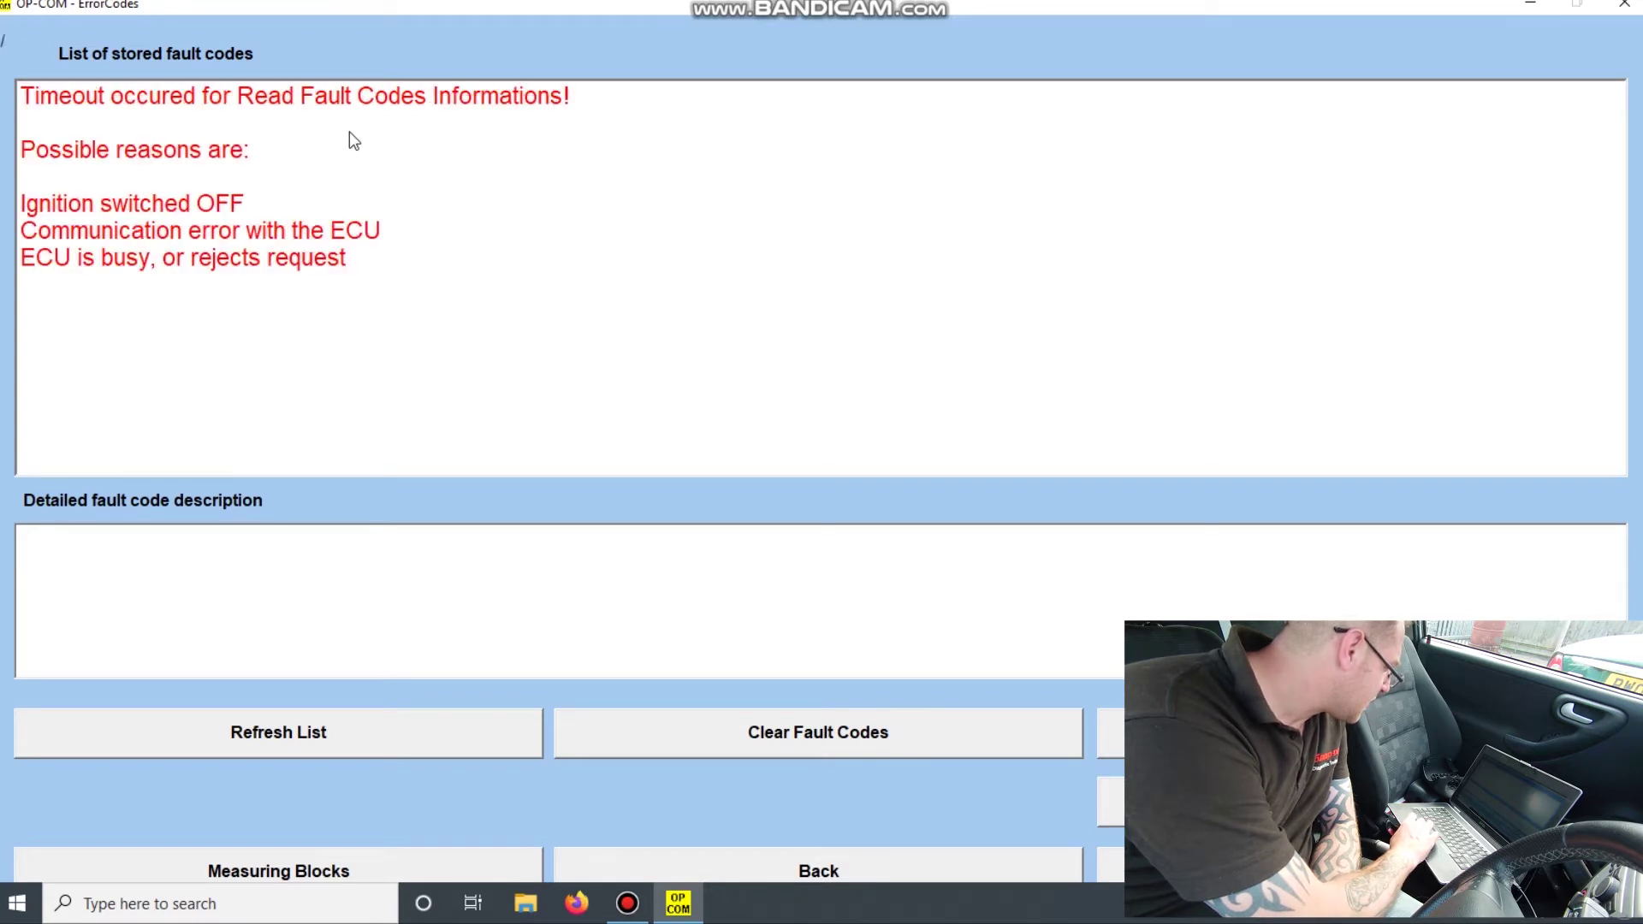
{"action": "left_click", "coordinate": [818, 869]}
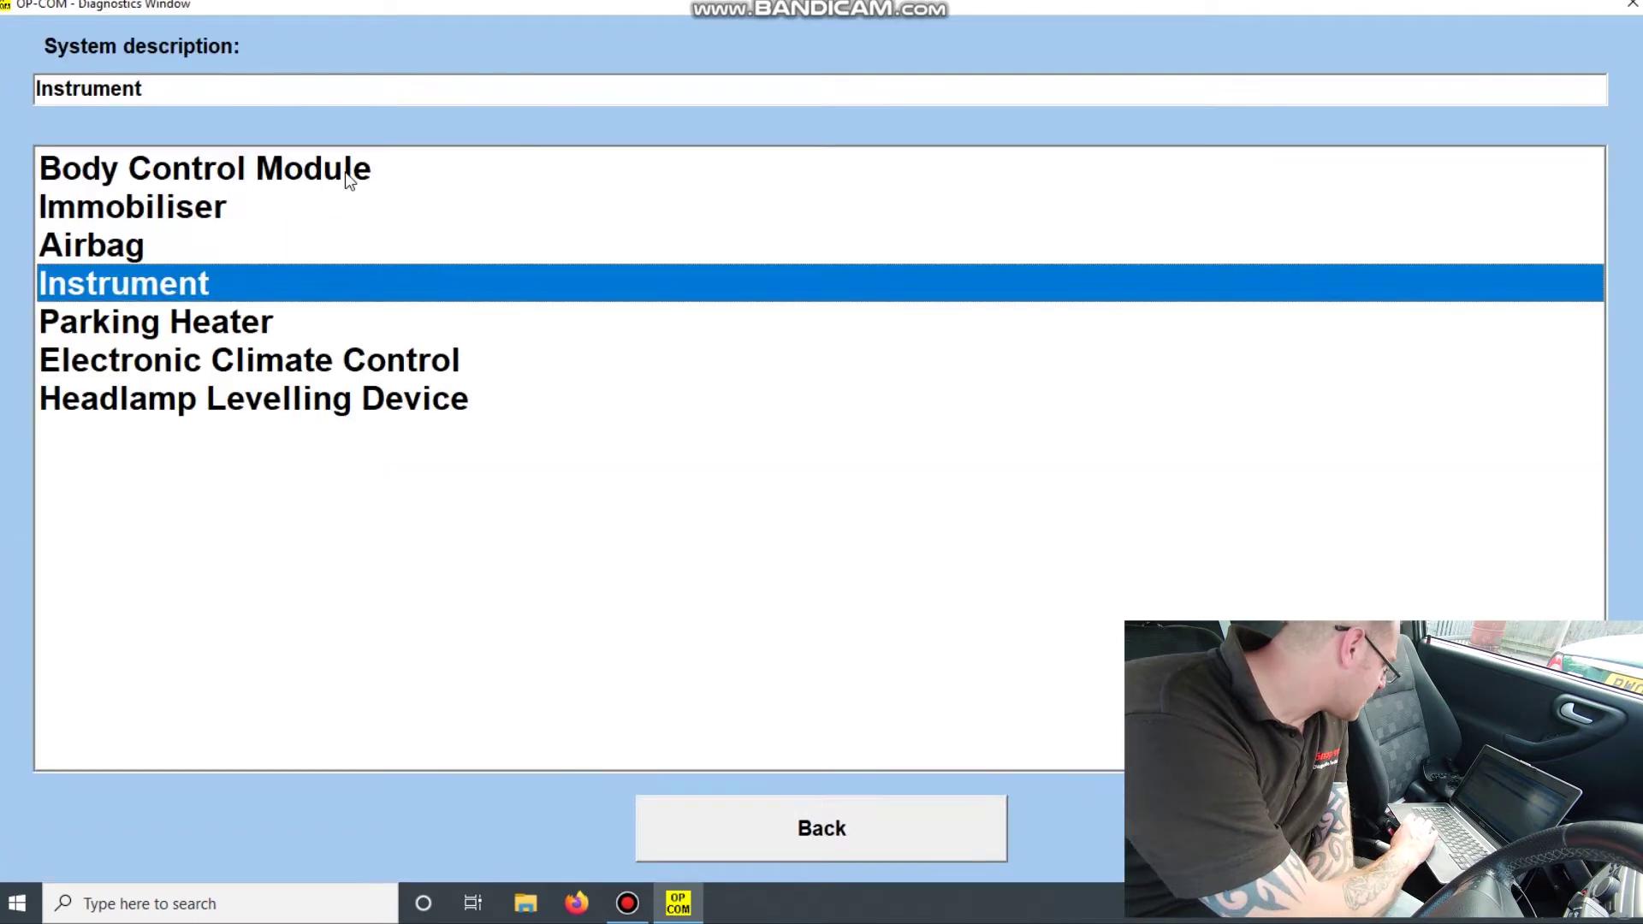
- Reconnect to the Body Control Module, enter the security code under Programming, and confirm the BCM reset
{"action": "double_click", "coordinate": [345, 174]}
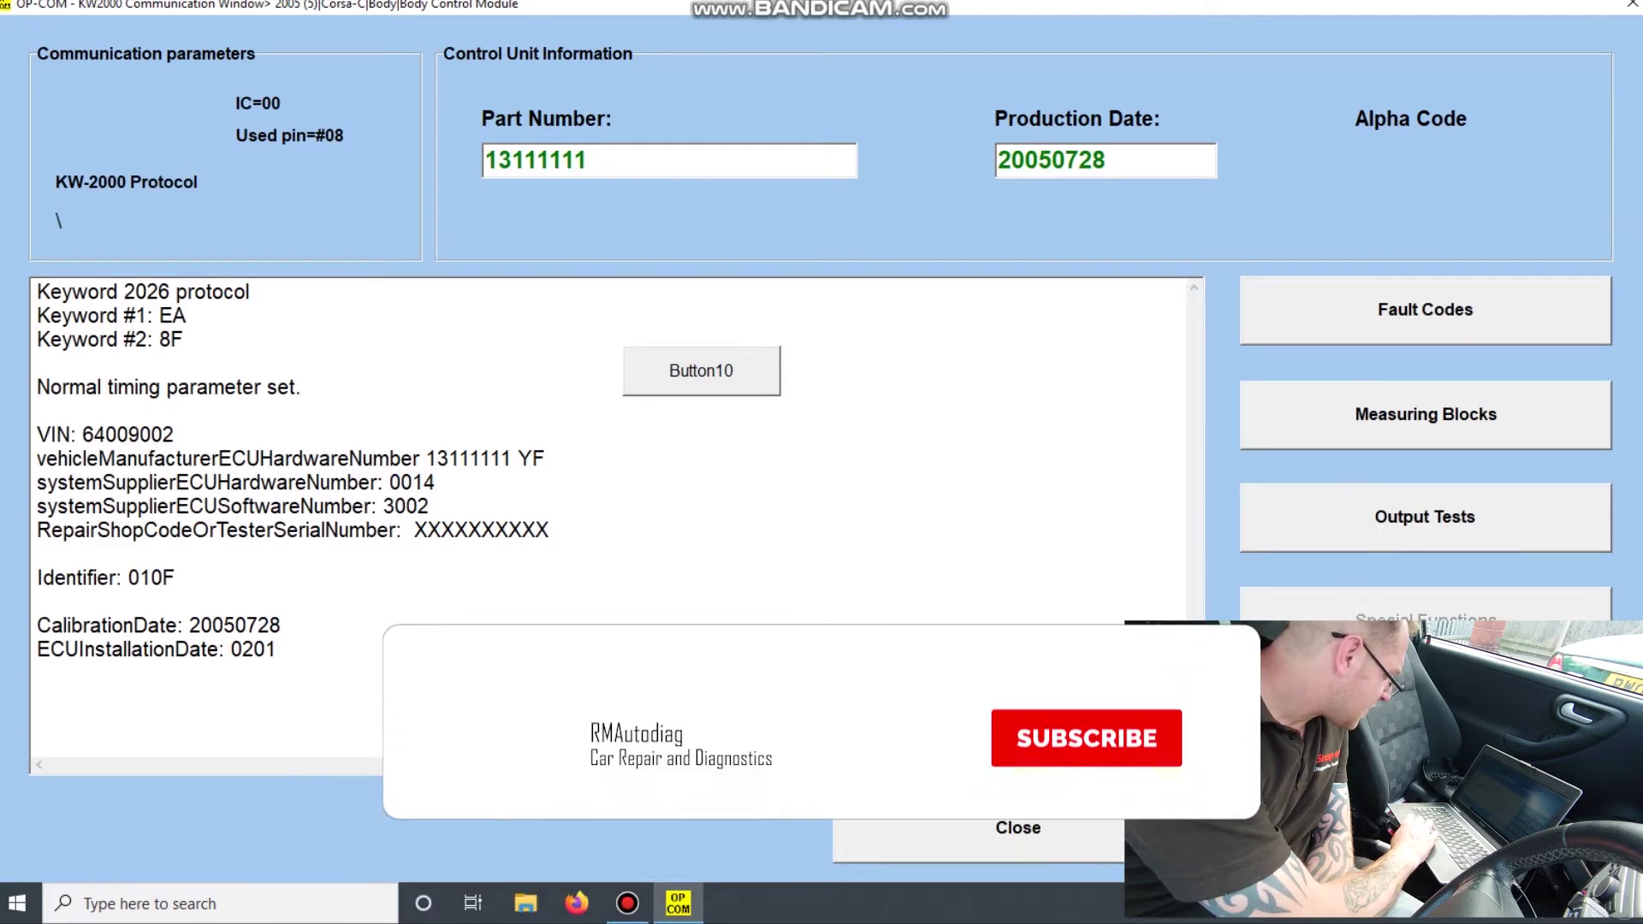
{"action": "left_click", "coordinate": [1425, 723]}
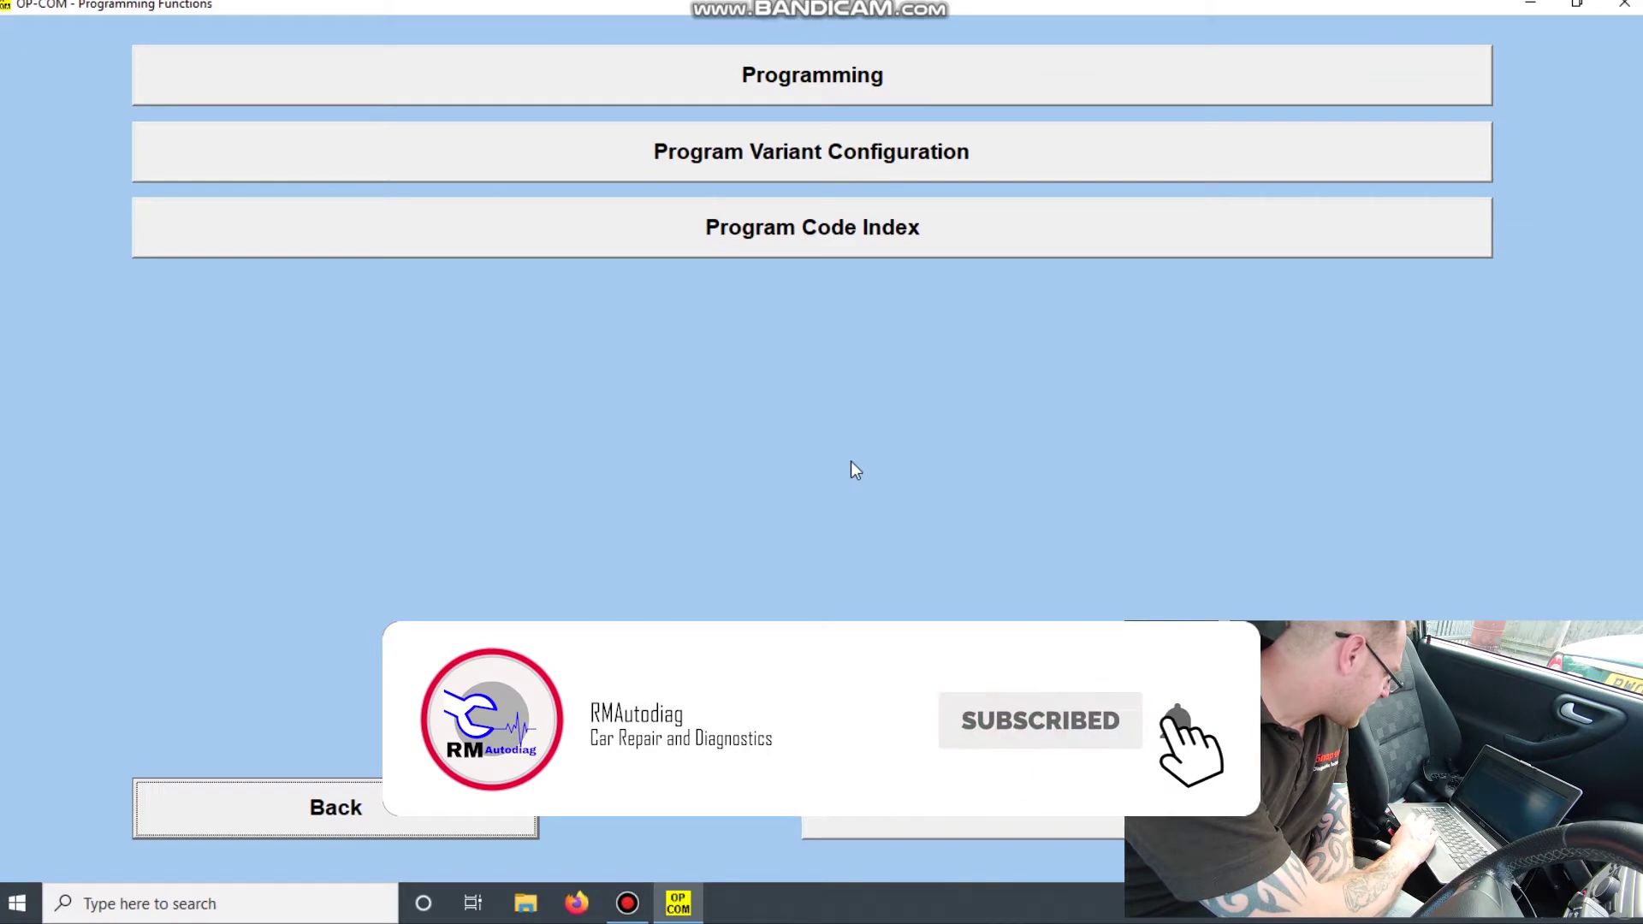
{"action": "left_click", "coordinate": [746, 64]}
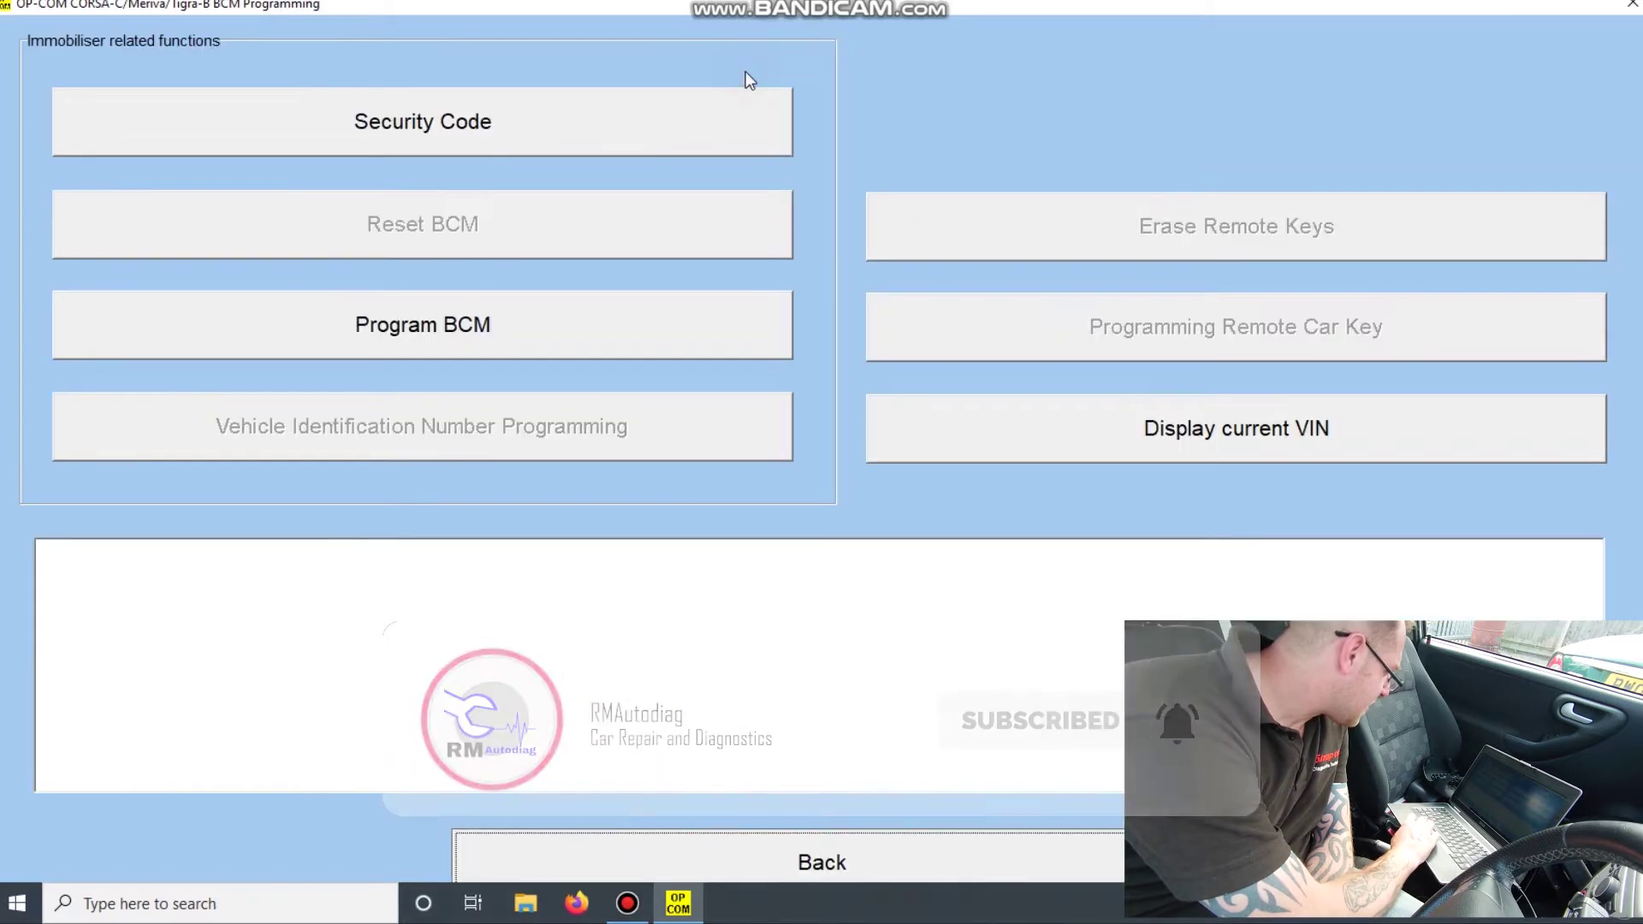
{"action": "left_click", "coordinate": [902, 557]}
{"action": "left_click", "coordinate": [548, 249]}
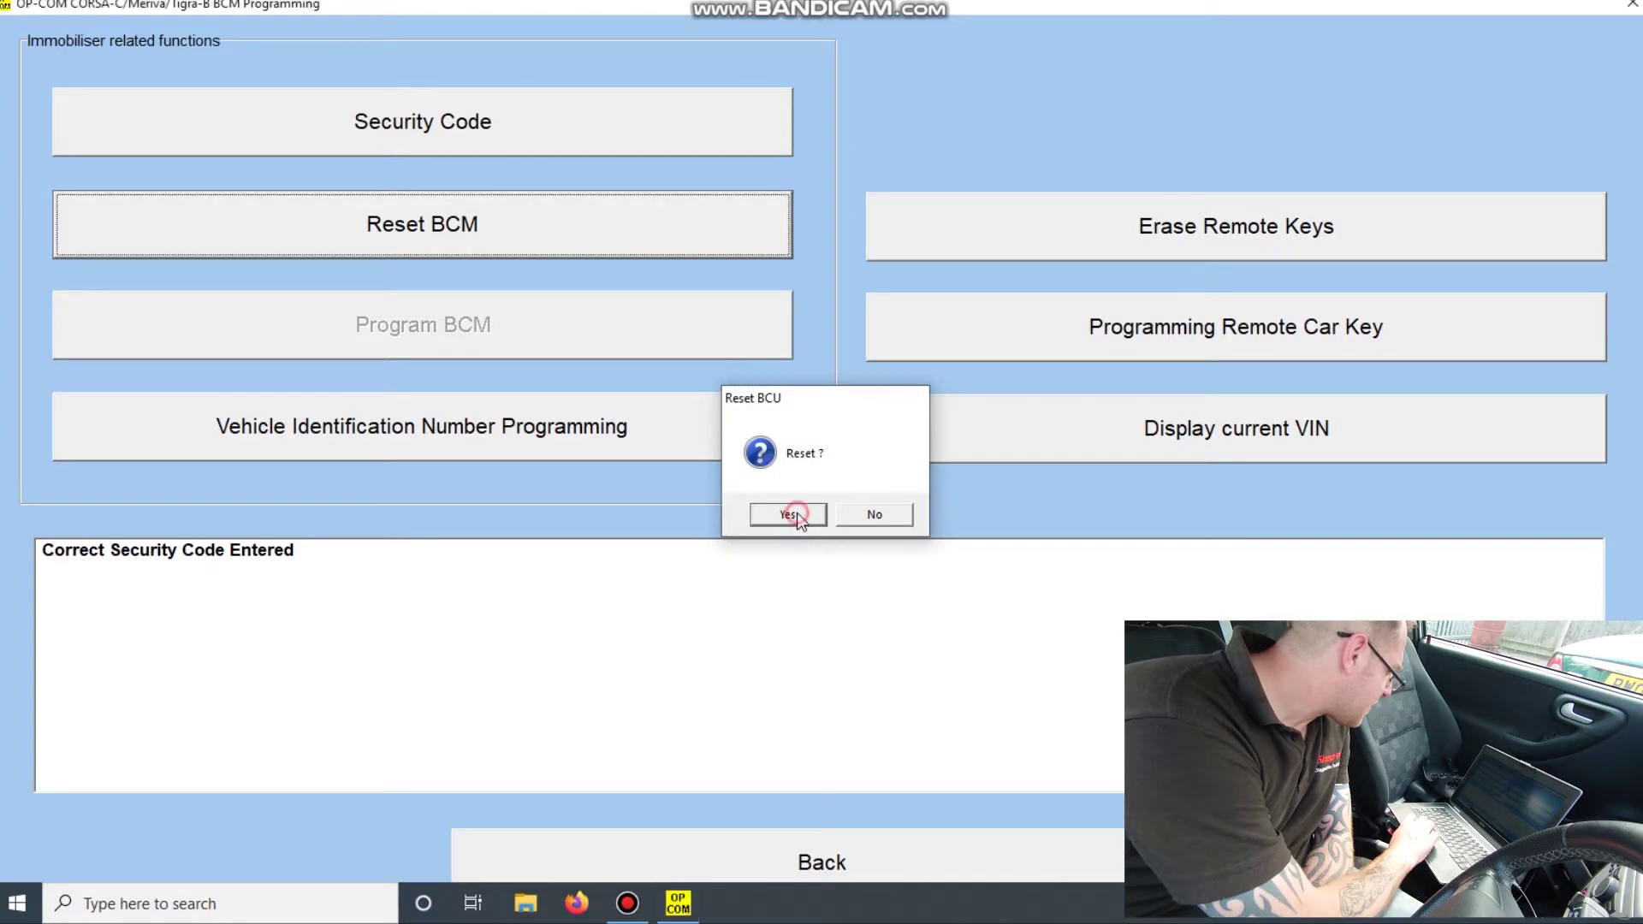
{"action": "left_click", "coordinate": [793, 515]}
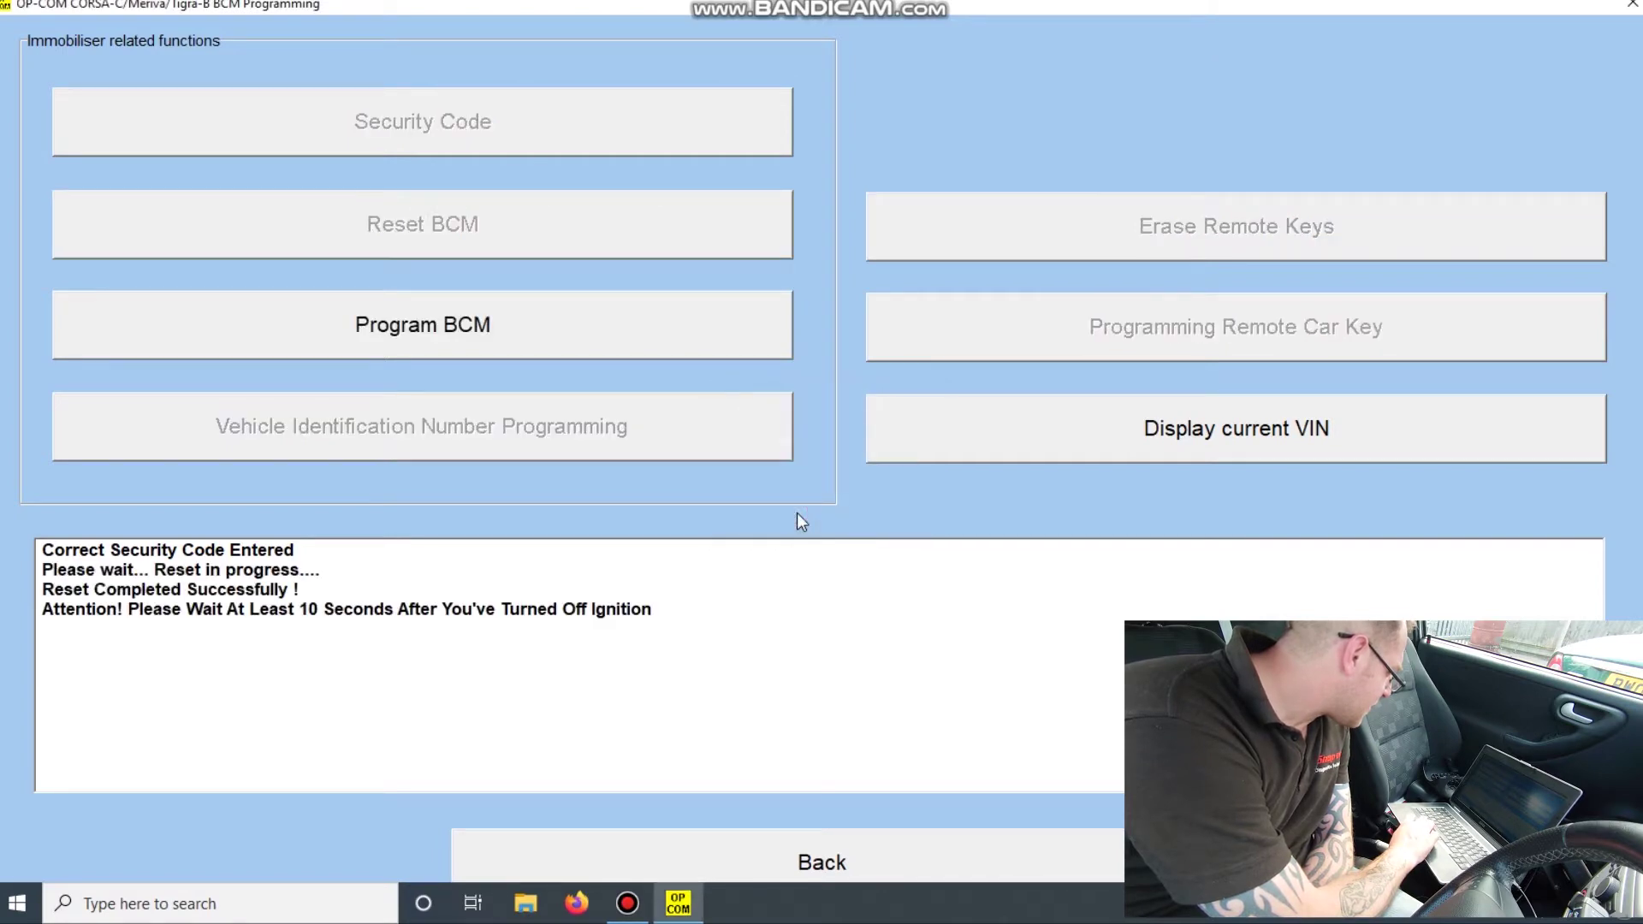